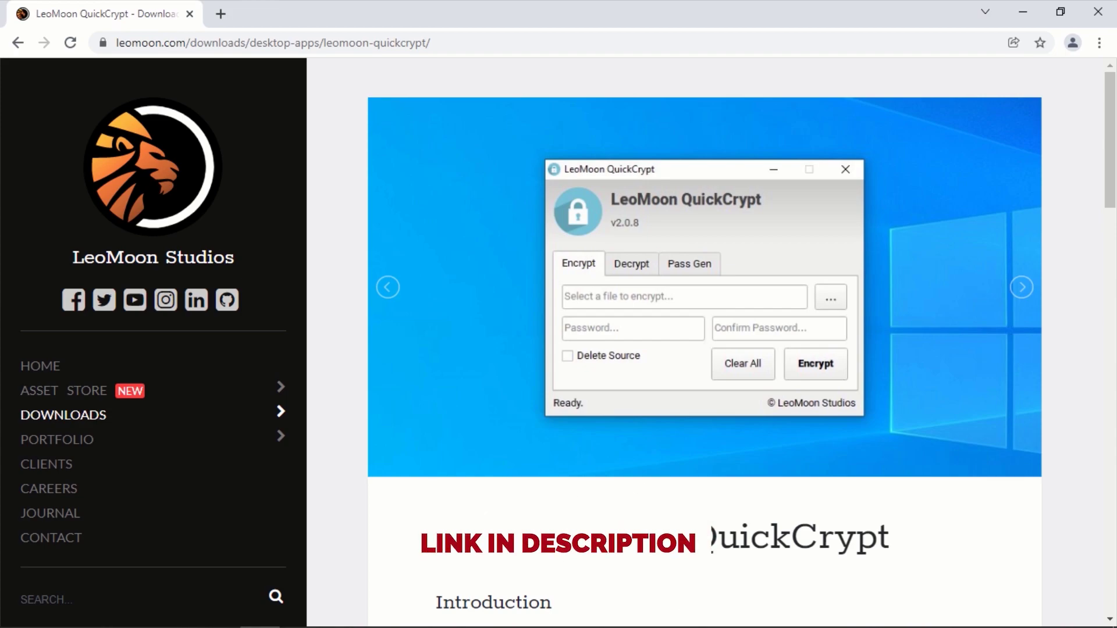
- Download the Windows build of QuickCrypt as a 14.0 MB zip archive
{"action": "scroll", "coordinate": [644, 388], "scroll_direction": "down", "scroll_amount": 4}
{"action": "scroll", "coordinate": [644, 388], "scroll_direction": "down", "scroll_amount": 15}
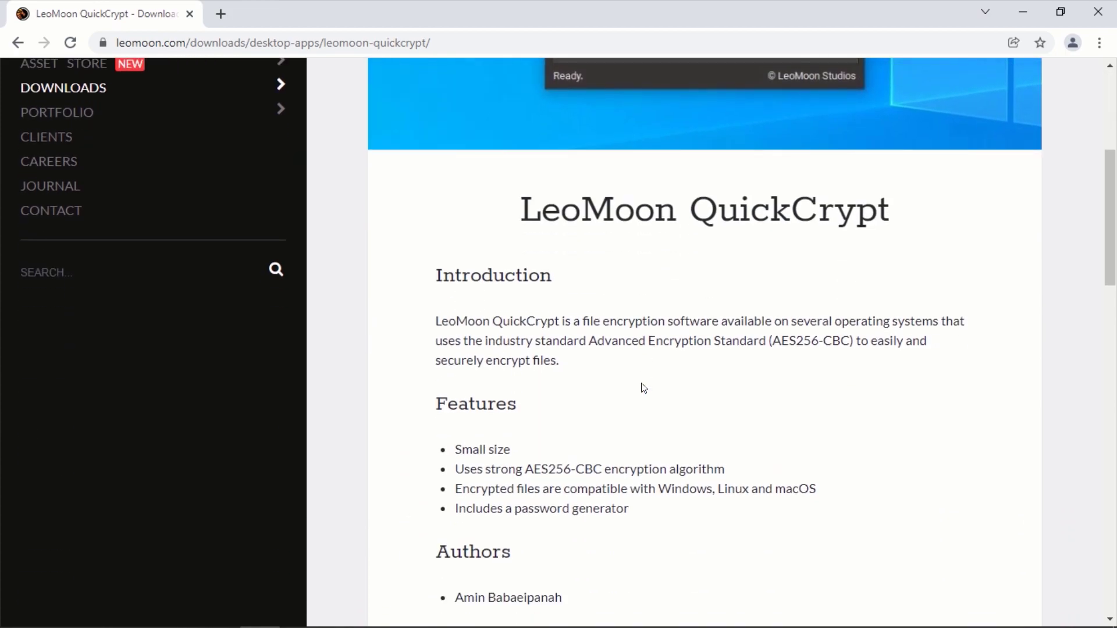
{"action": "scroll", "coordinate": [644, 391], "scroll_direction": "down", "scroll_amount": 6}
{"action": "left_click", "coordinate": [621, 386]}
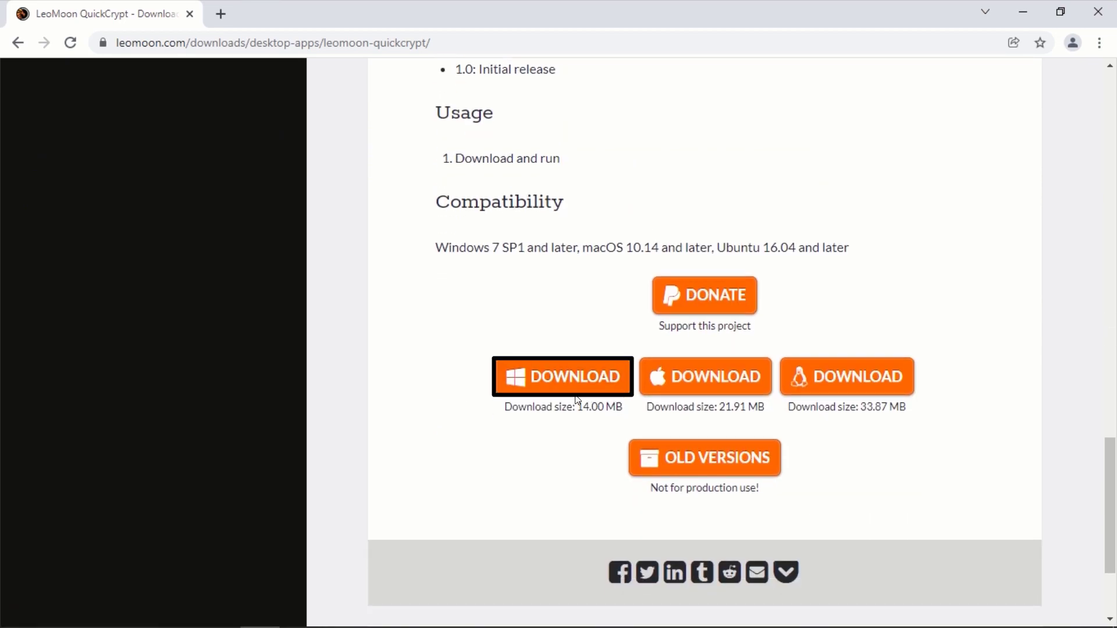
{"action": "left_click", "coordinate": [550, 378]}
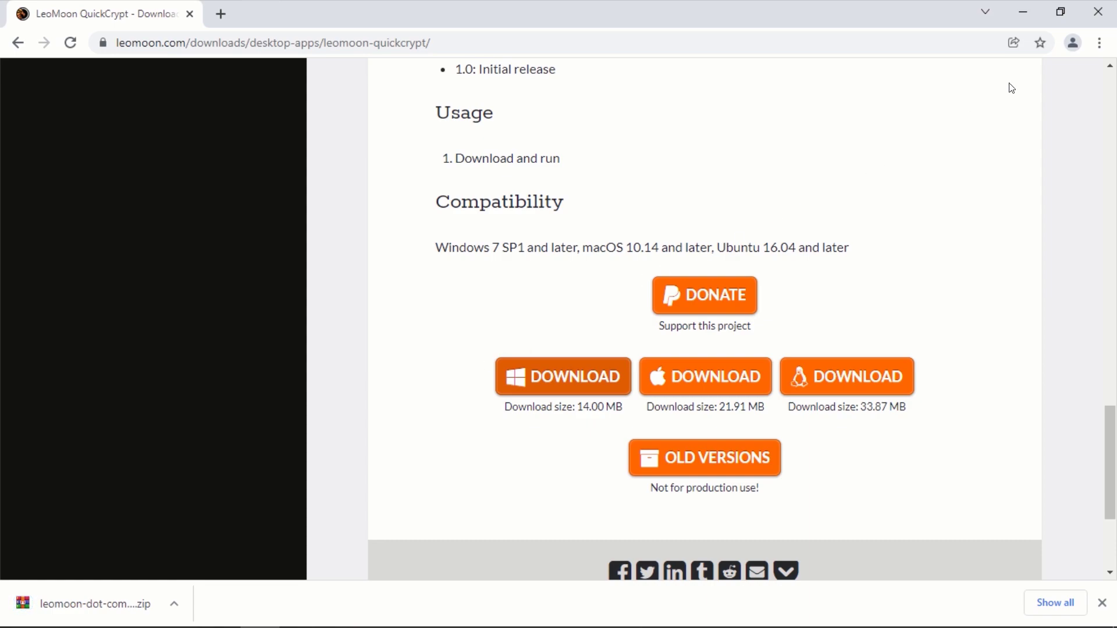
- Close Chrome and open the Downloads folder in File Explorer
{"action": "left_click", "coordinate": [1103, 11]}
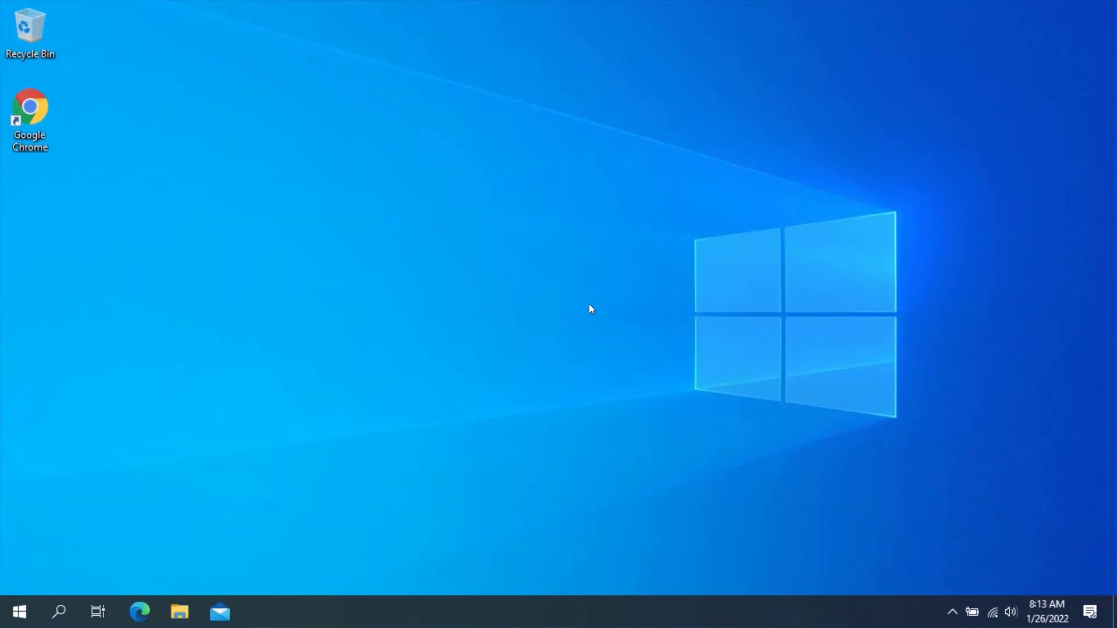
{"action": "left_click", "coordinate": [184, 609]}
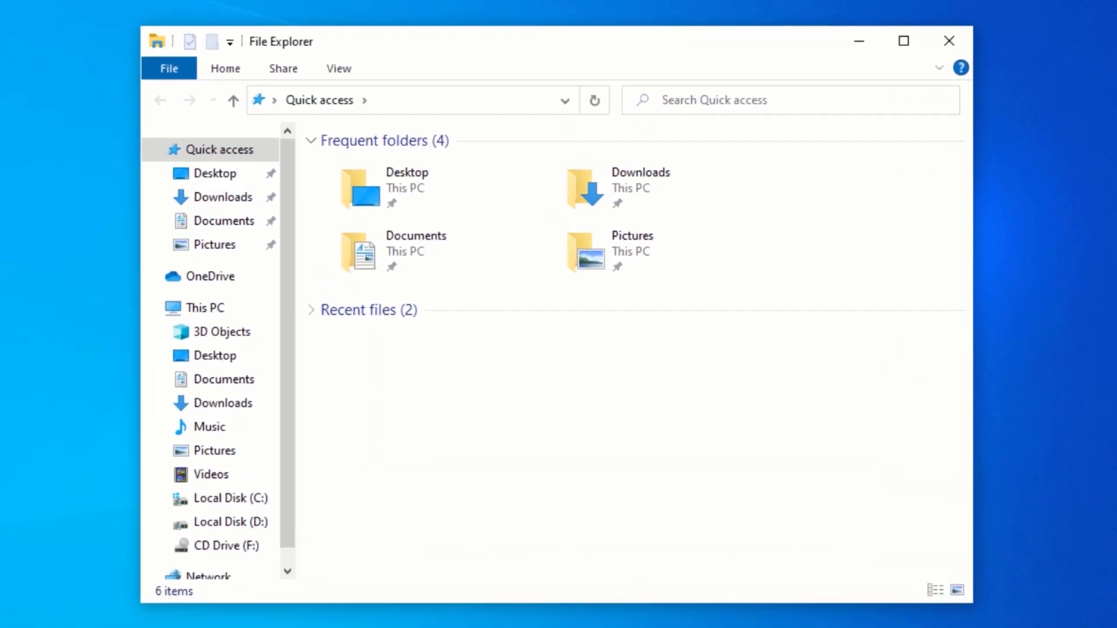
{"action": "left_click", "coordinate": [213, 203]}
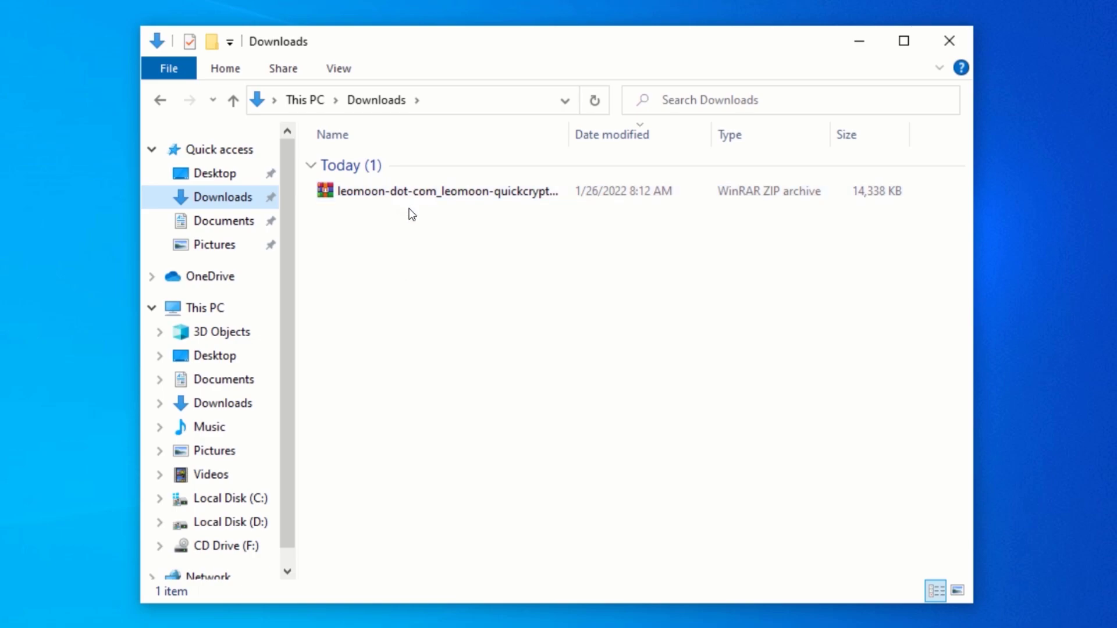
- Extract the QuickCrypt zip into a leomoon-dot-com_leomoon-quickcrypt_win folder
{"action": "left_click", "coordinate": [413, 190]}
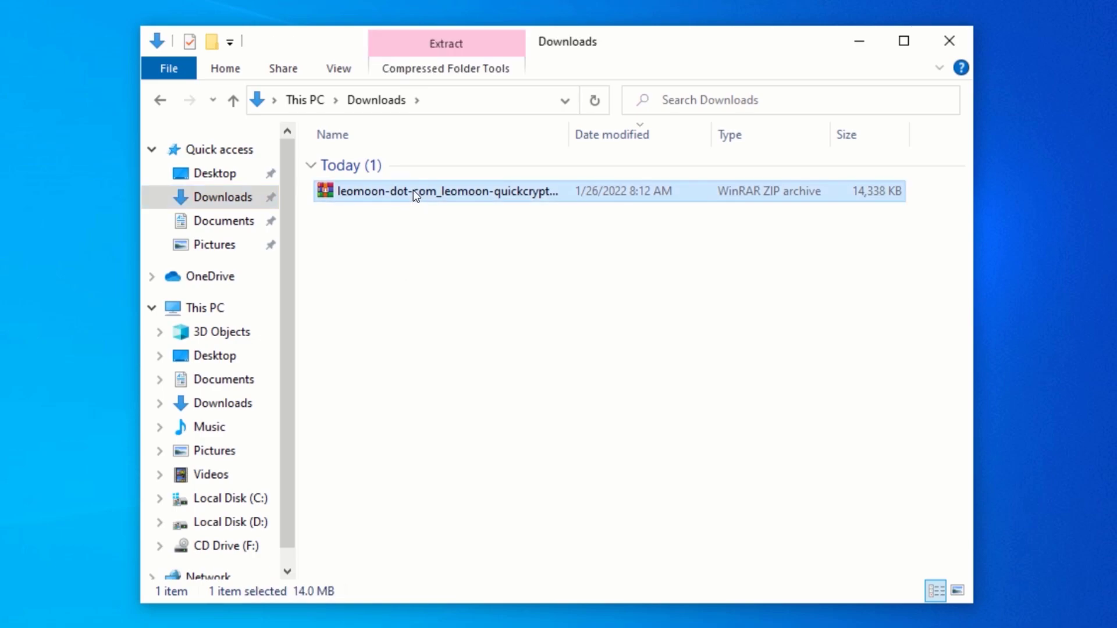
{"action": "right_click", "coordinate": [413, 190]}
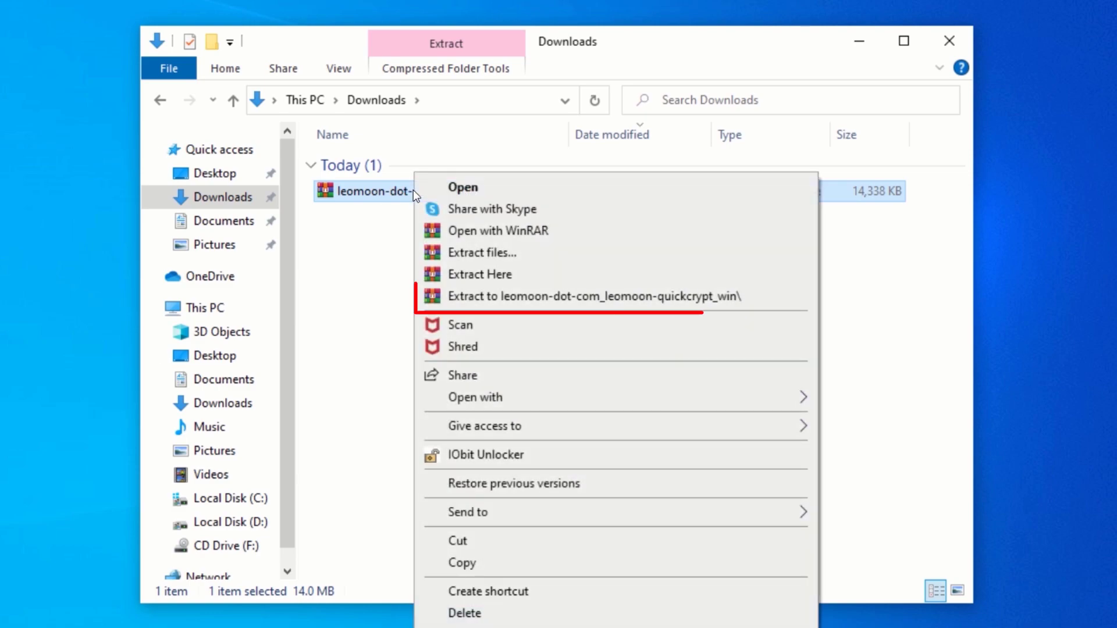
{"action": "left_click", "coordinate": [475, 294]}
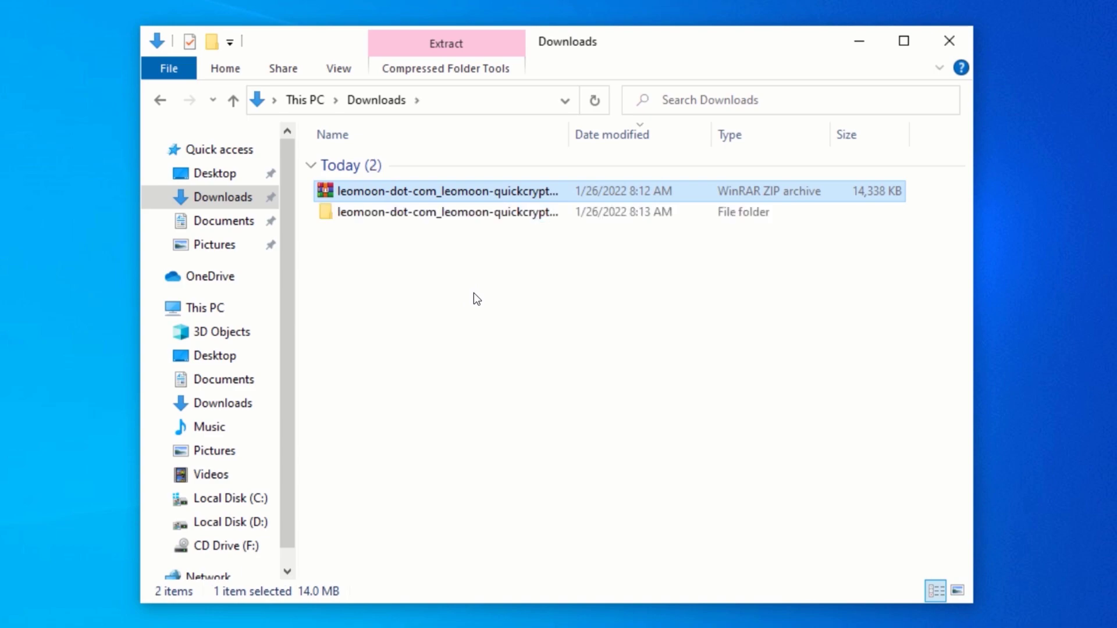
- Open the leomoon-dot-com_leomoon-quickcrypt_win folder and run leomoon-quickcrypt_win.exe
{"action": "double_click", "coordinate": [402, 212]}
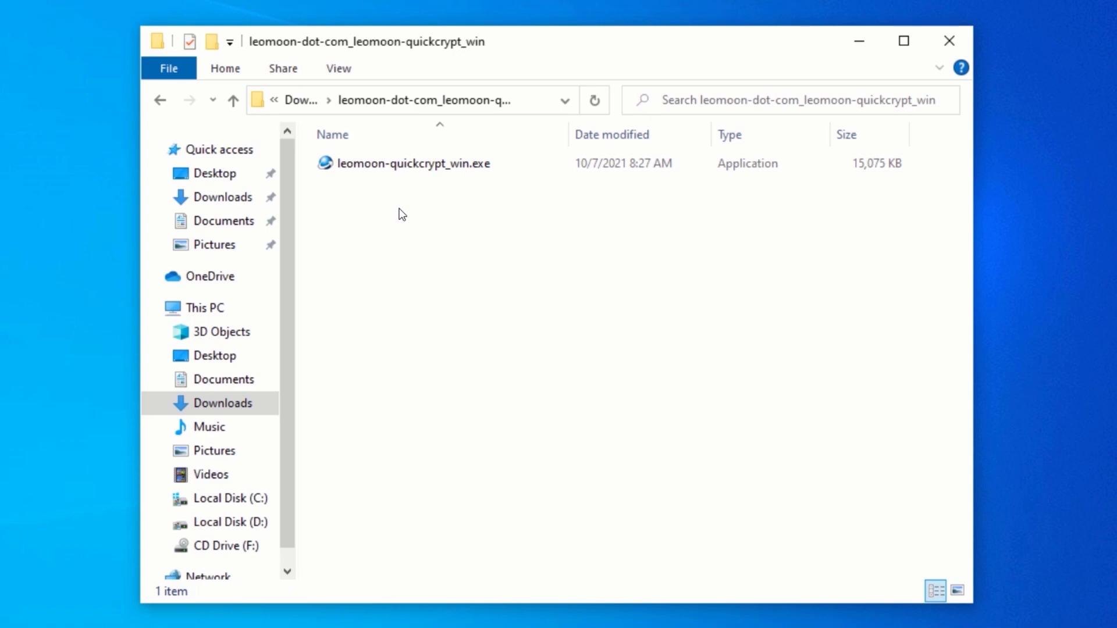
{"action": "left_click", "coordinate": [413, 163]}
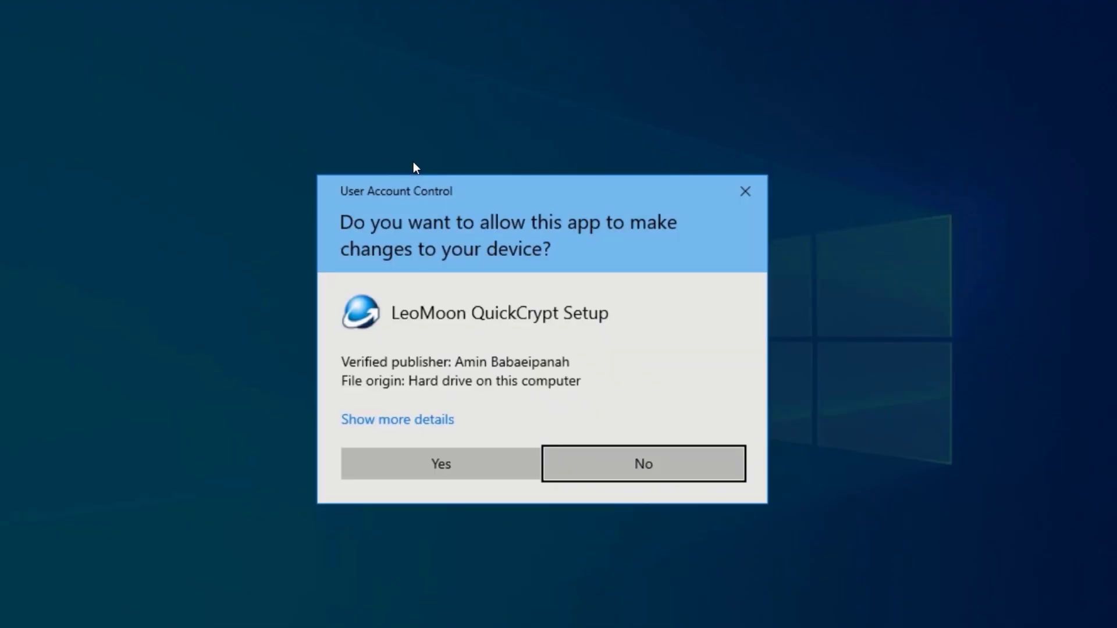
- Approve the installer, accept the license and install QuickCrypt with the desktop shortcut
{"action": "left_click", "coordinate": [449, 462]}
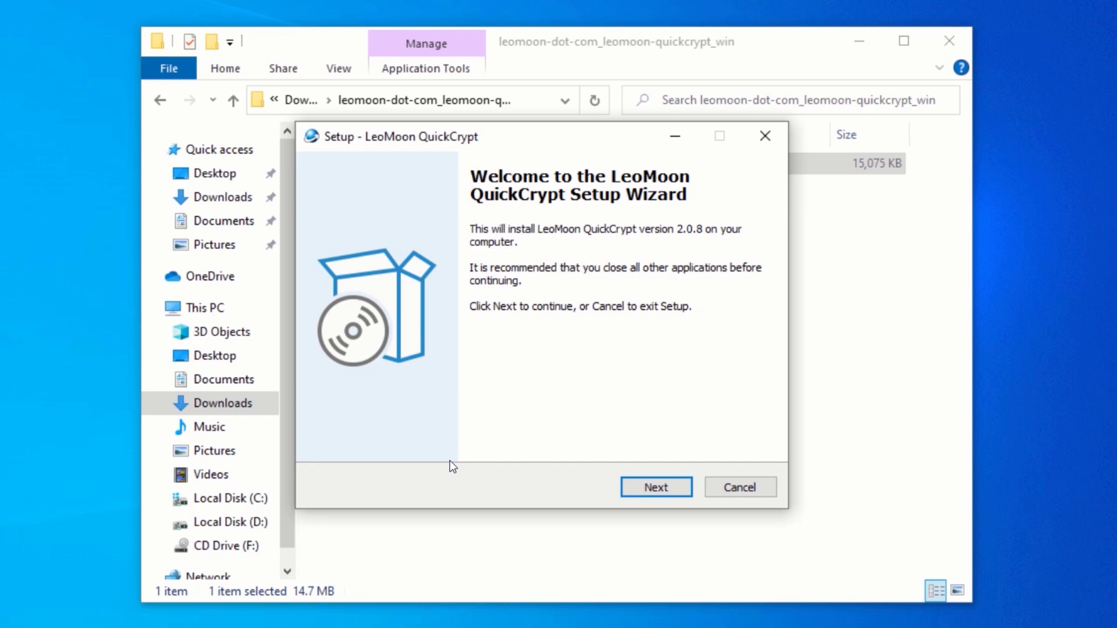
{"action": "left_click", "coordinate": [948, 36]}
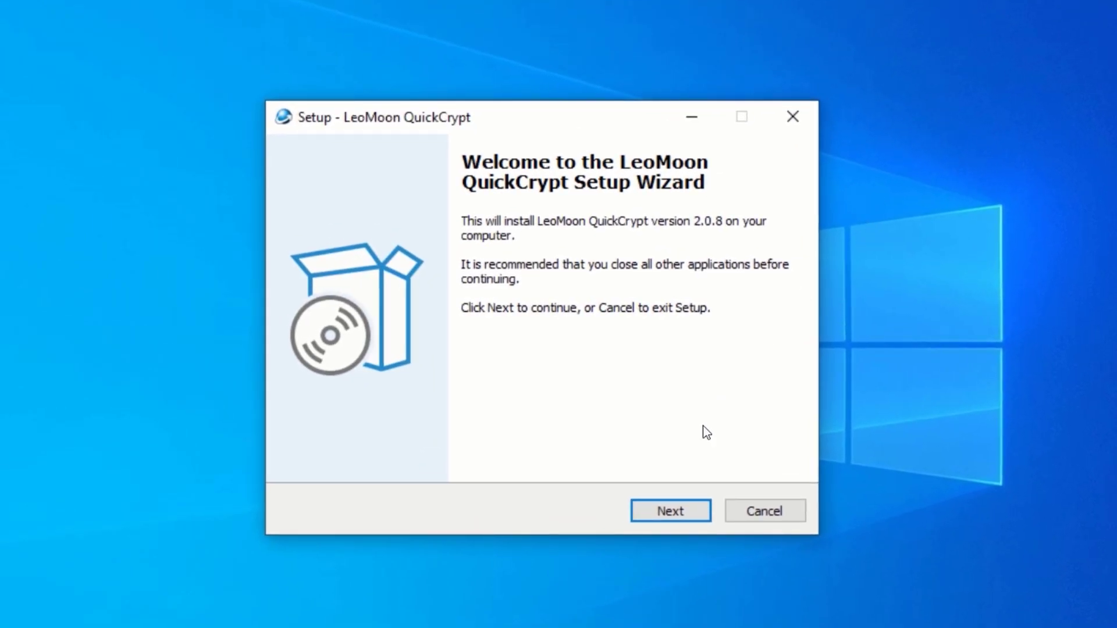
{"action": "left_click", "coordinate": [669, 511]}
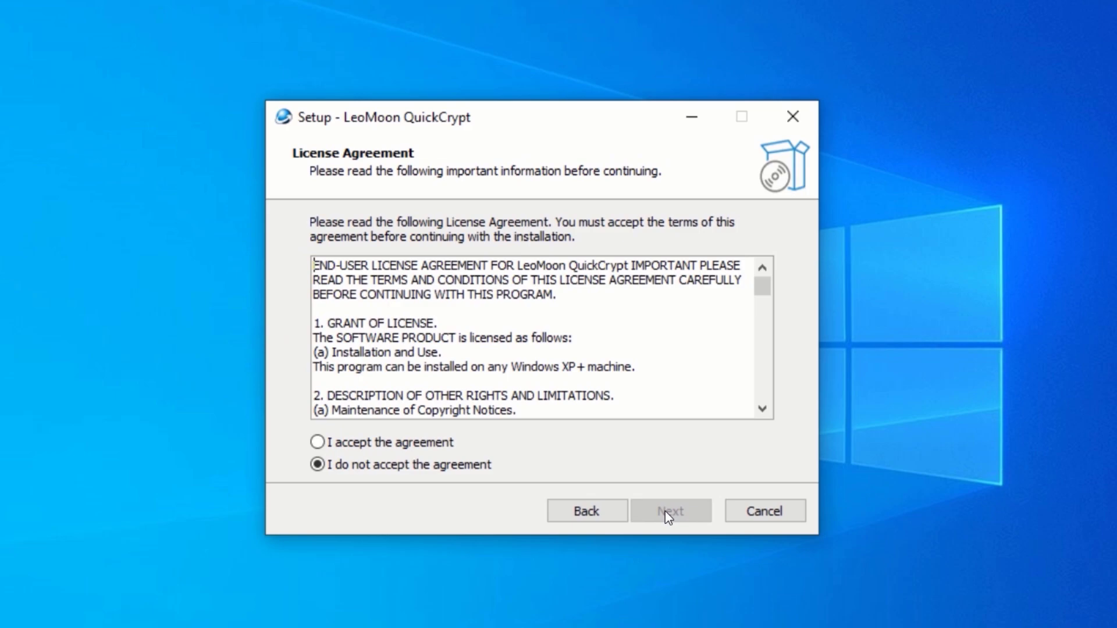
{"action": "left_click", "coordinate": [317, 443]}
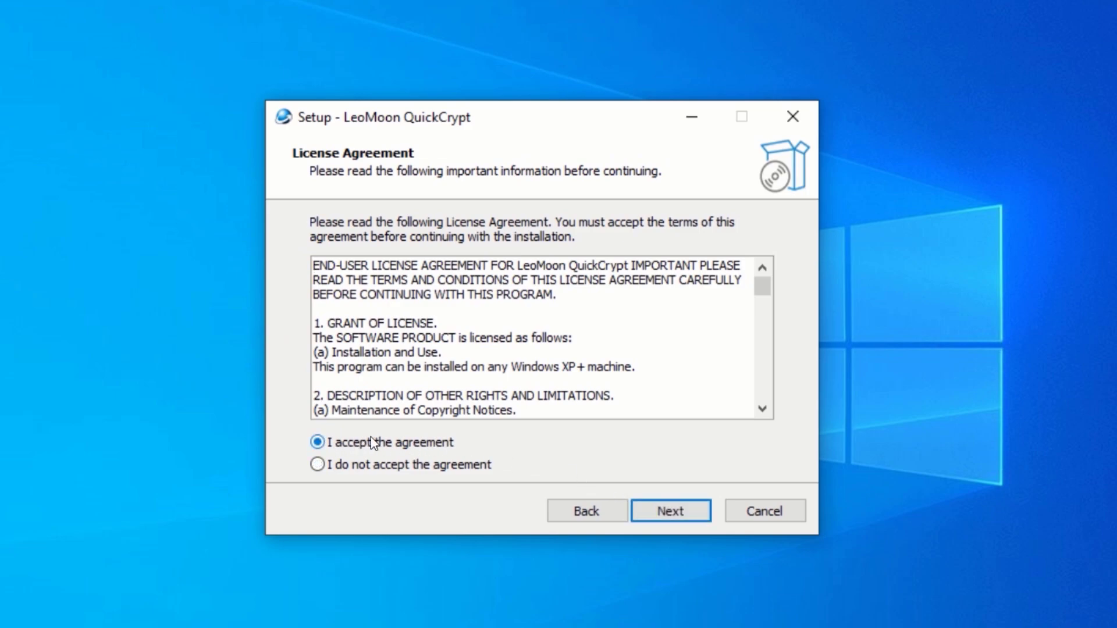
{"action": "left_click", "coordinate": [655, 508]}
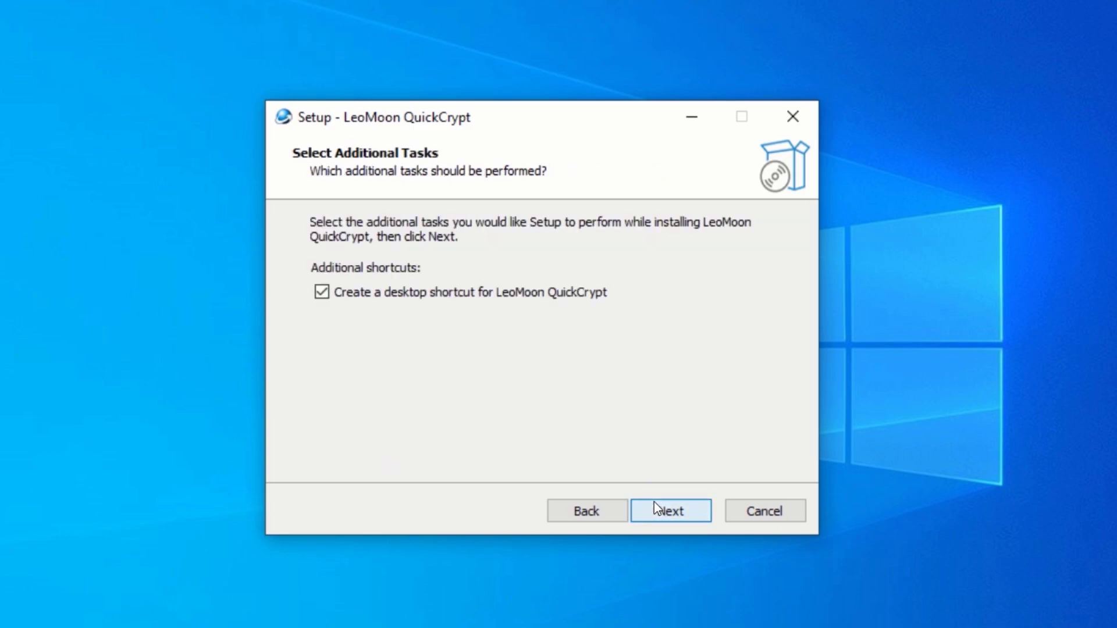
{"action": "left_click", "coordinate": [654, 505]}
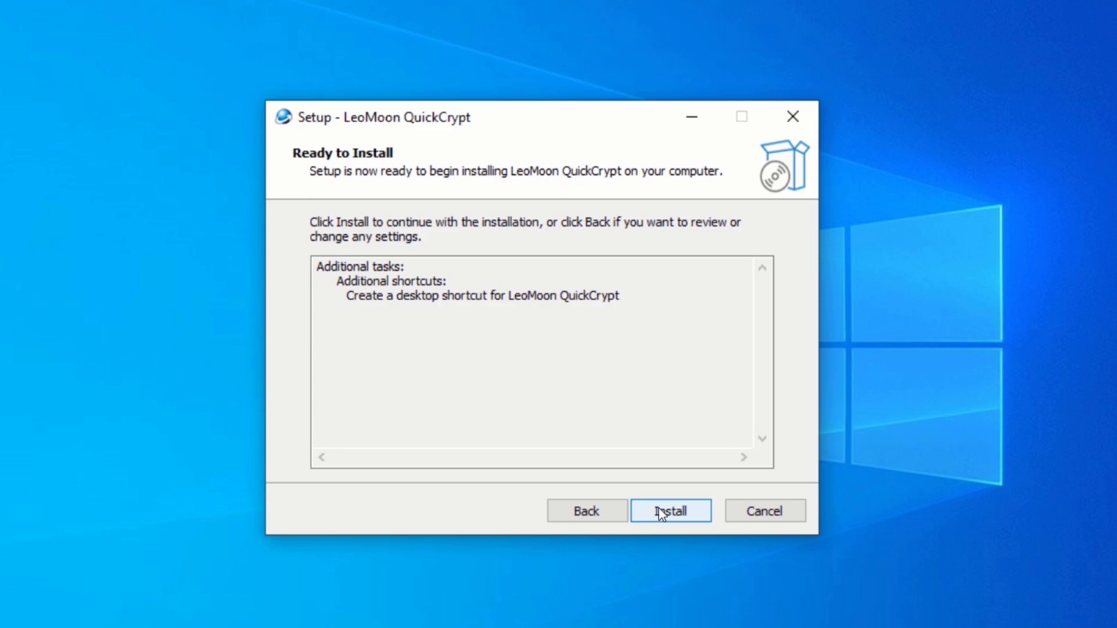
{"action": "left_click", "coordinate": [659, 509]}
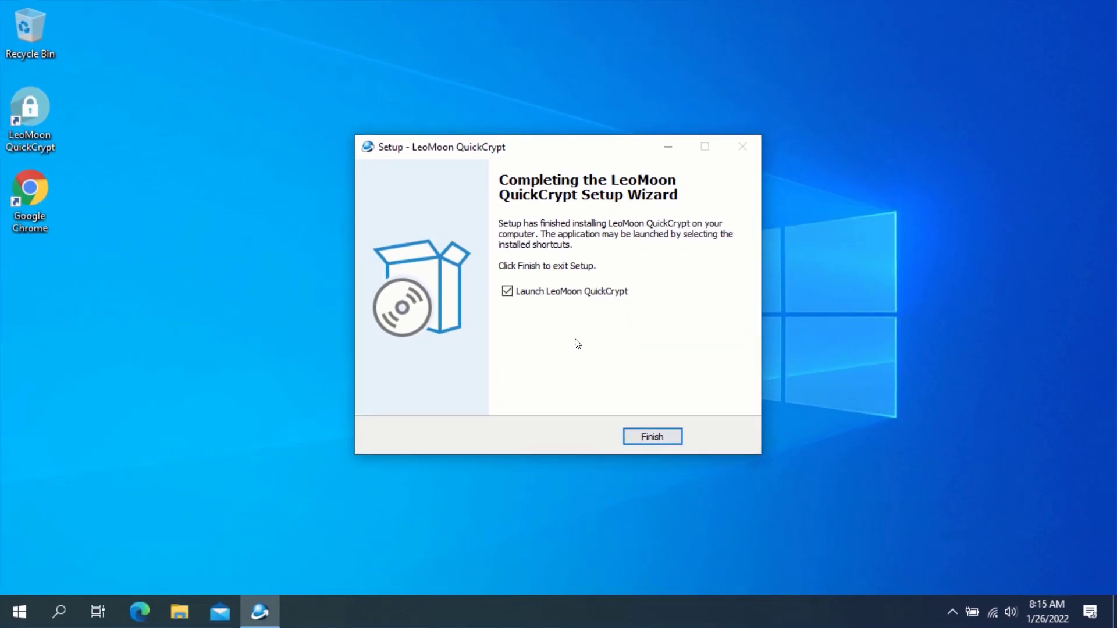
- Untick 'Launch LeoMoon QuickCrypt', finish setup, and start QuickCrypt from its desktop icon
{"action": "left_click", "coordinate": [508, 291]}
{"action": "left_click", "coordinate": [652, 436]}
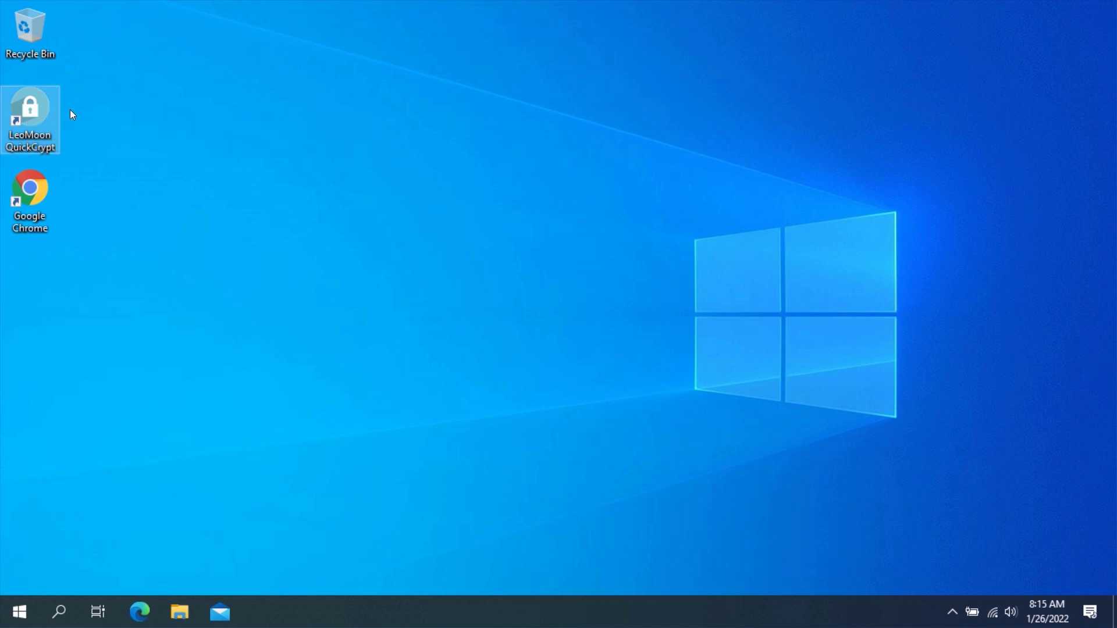
{"action": "key", "text": "Return"}
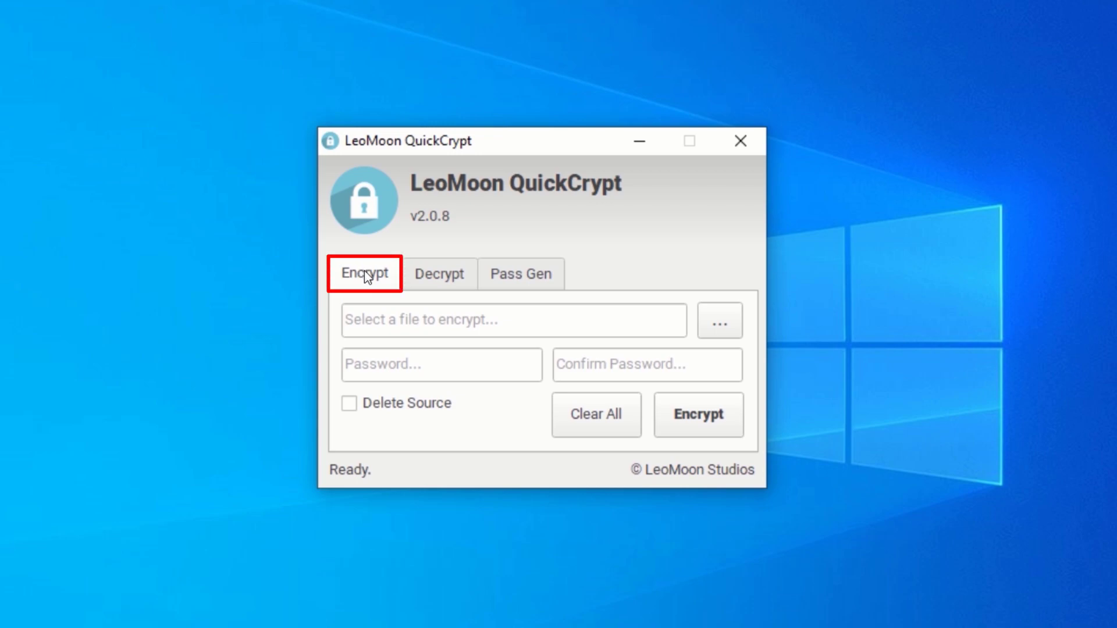
- Load 15_chapter 3.pdf from Documents as the file to encrypt
{"action": "left_click", "coordinate": [720, 324]}
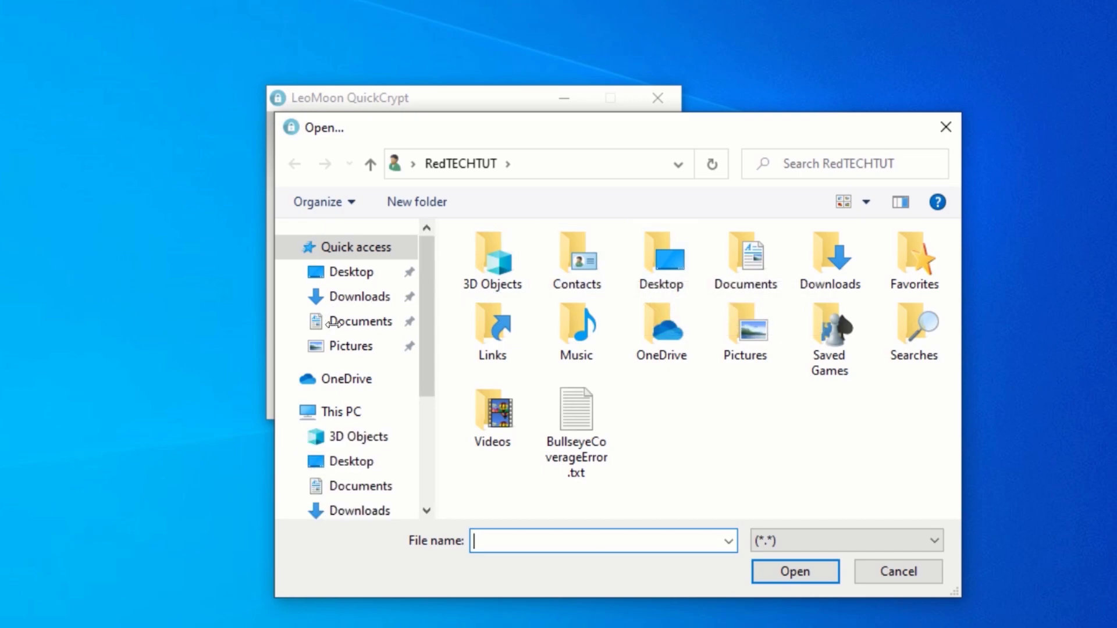
{"action": "left_click", "coordinate": [362, 324]}
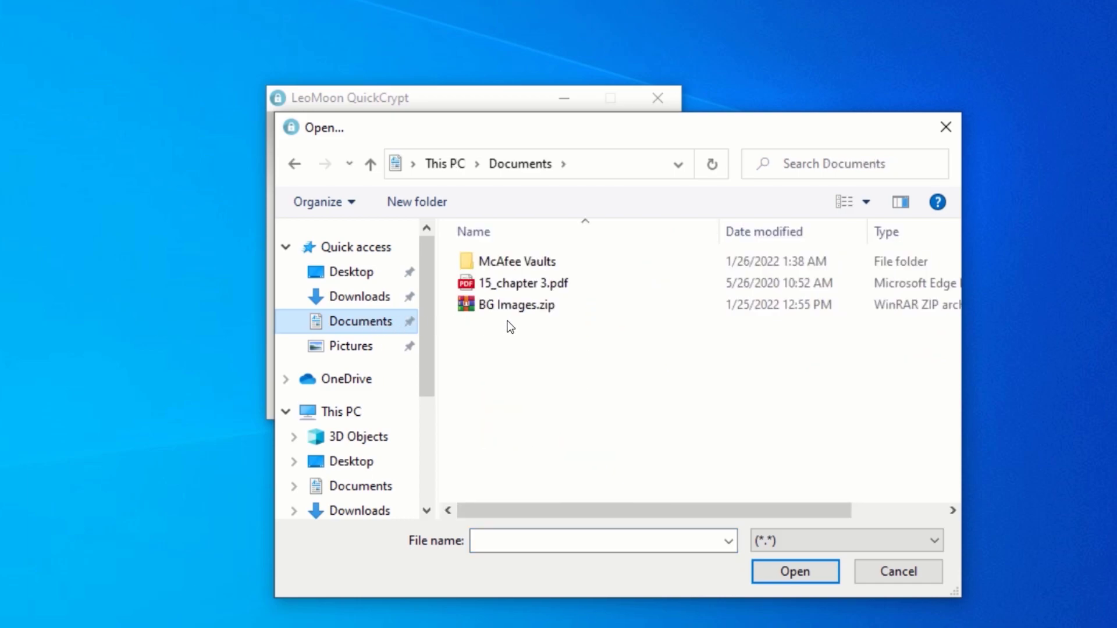
{"action": "left_click", "coordinate": [518, 284]}
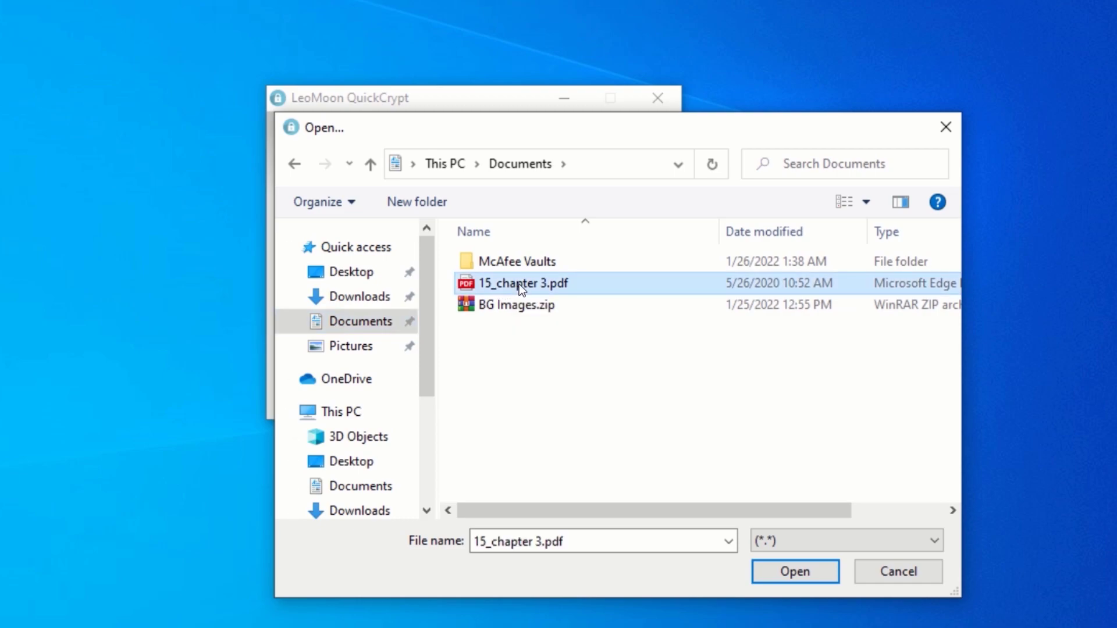
{"action": "left_click", "coordinate": [796, 571]}
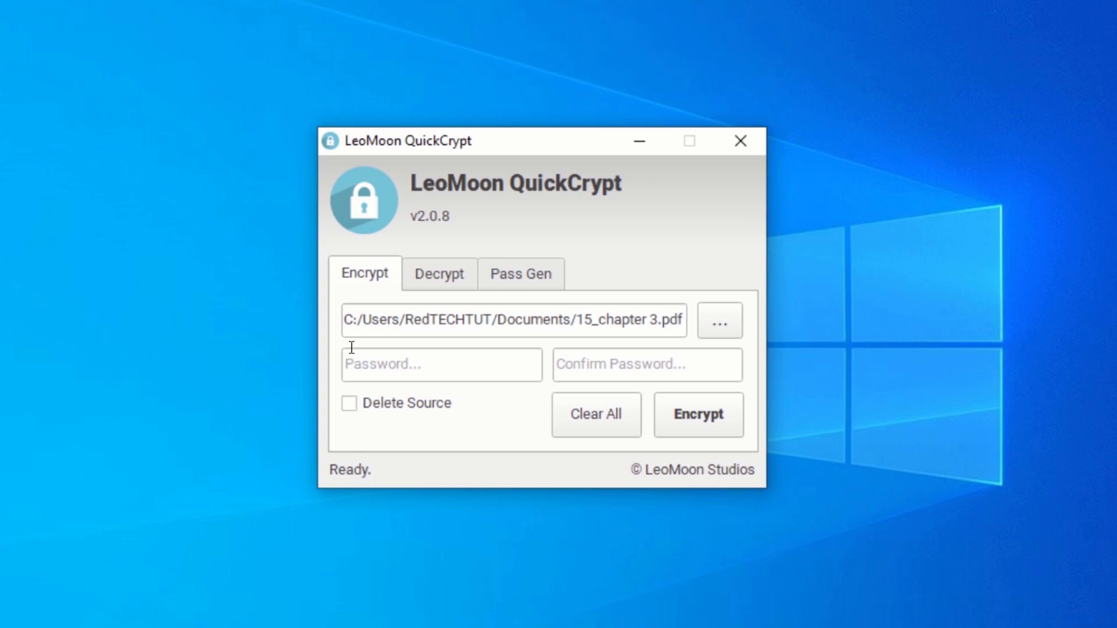
- Enter the encryption password in both password fields and tick Delete Source
{"action": "left_click", "coordinate": [386, 359]}
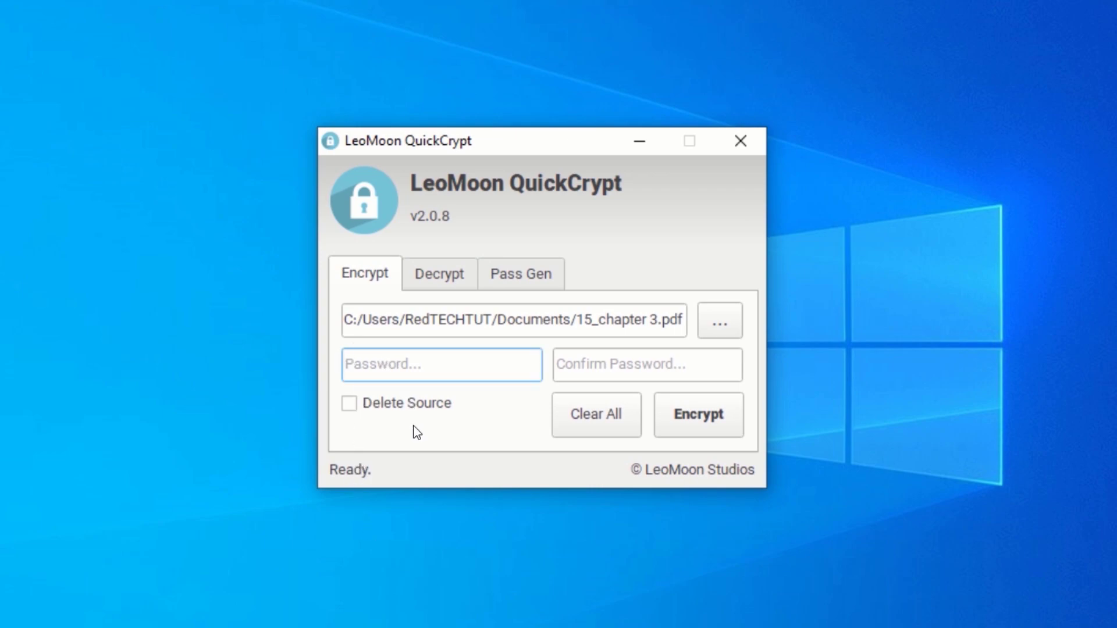
{"action": "type", "text": "12345678"}
{"action": "left_click", "coordinate": [591, 357]}
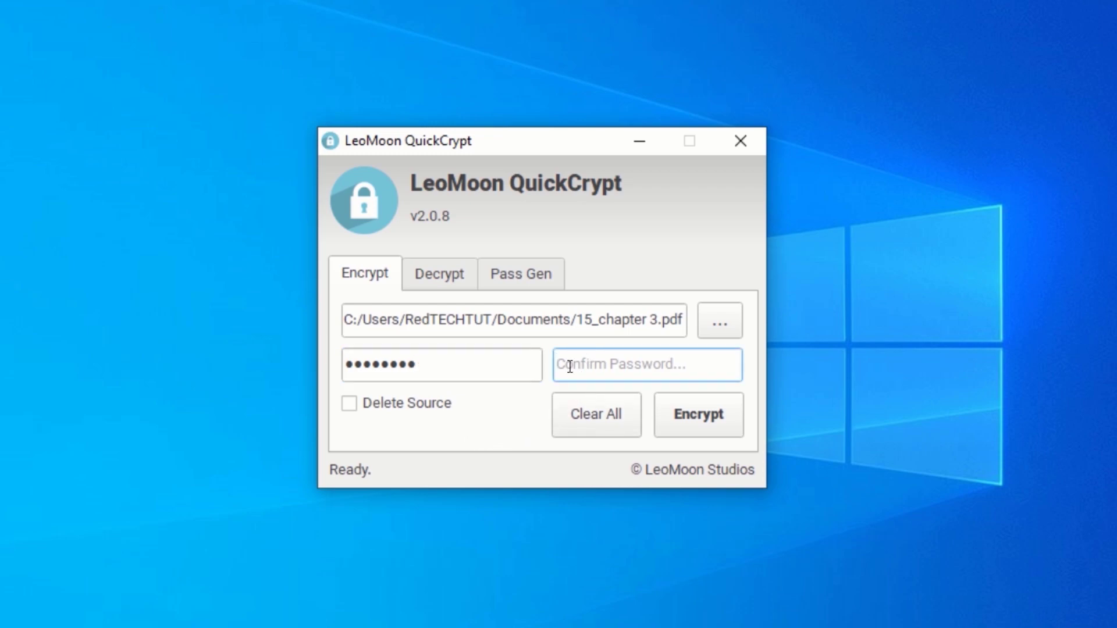
{"action": "type", "text": "password"}
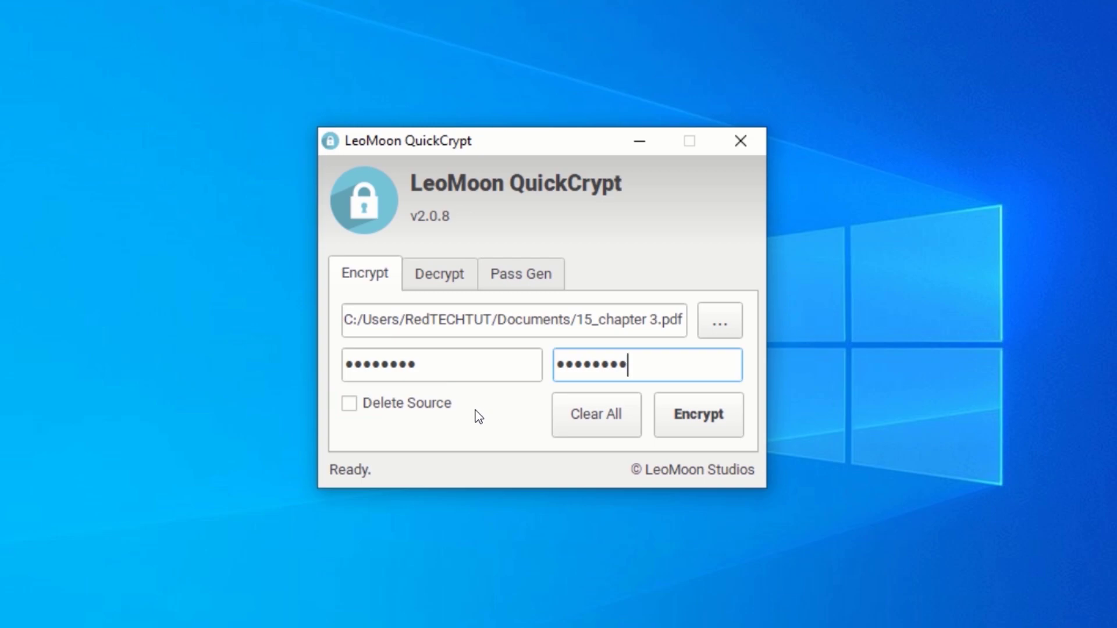
{"action": "left_click", "coordinate": [348, 404]}
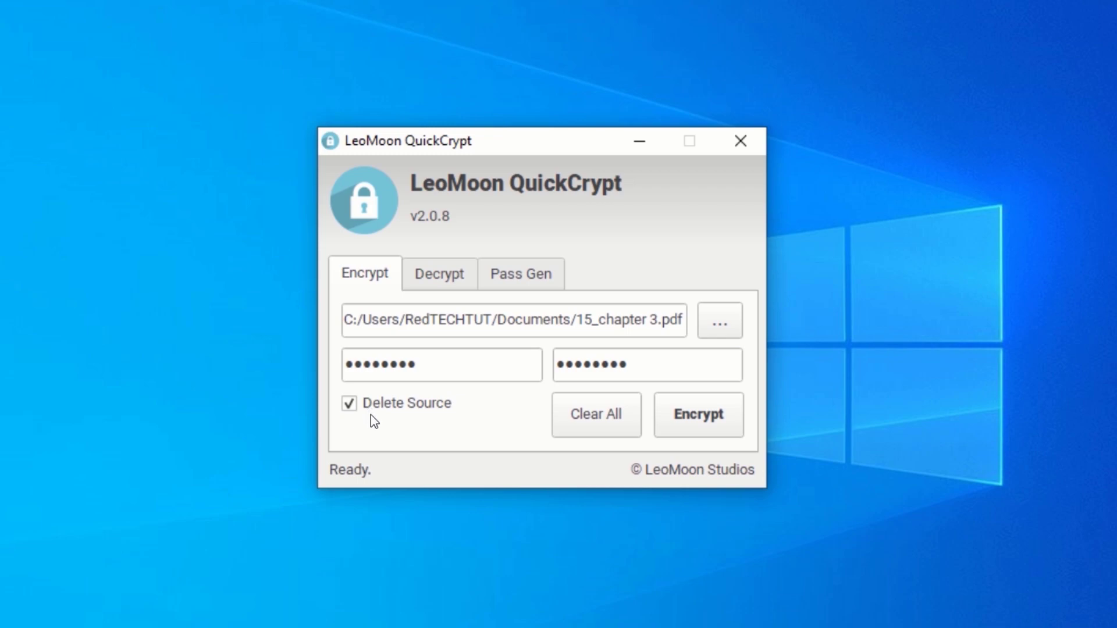
- Encrypt 15_chapter 3.pdf and open File Explorer to check the result
{"action": "left_click", "coordinate": [695, 419]}
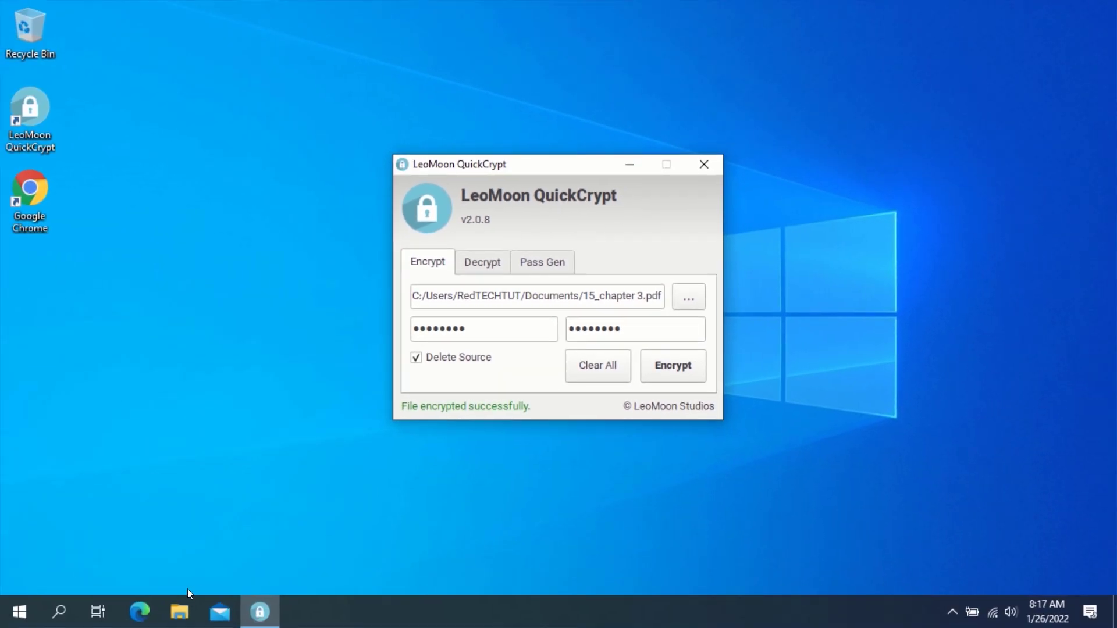
{"action": "left_click", "coordinate": [179, 612]}
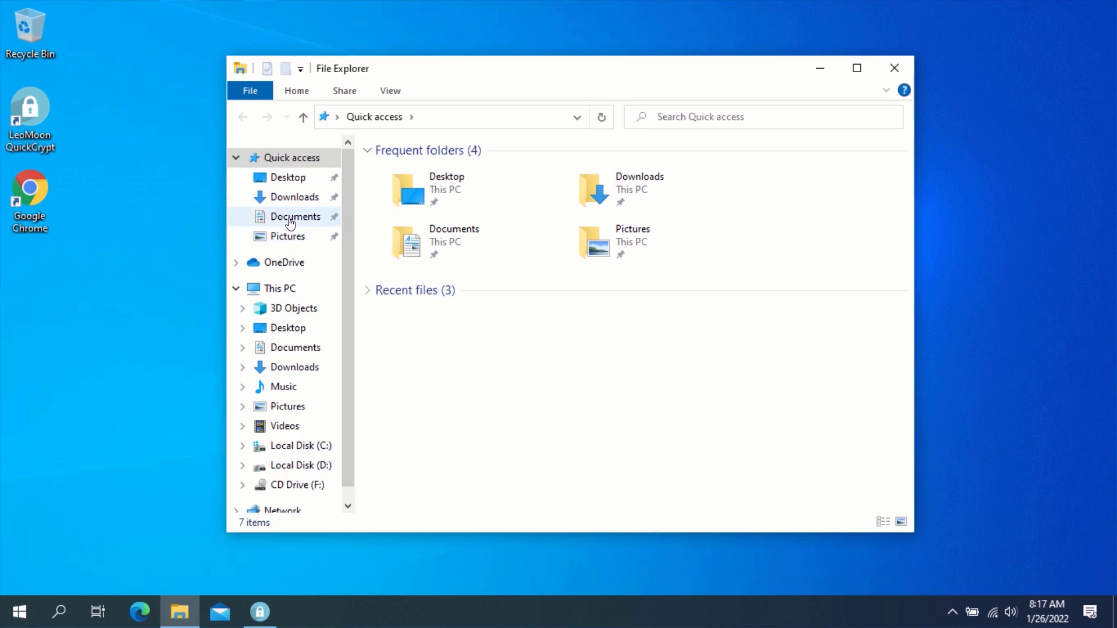
- Open Documents to find the encrypted 15_chapter 3.pdf.aes file
{"action": "left_click", "coordinate": [294, 220]}
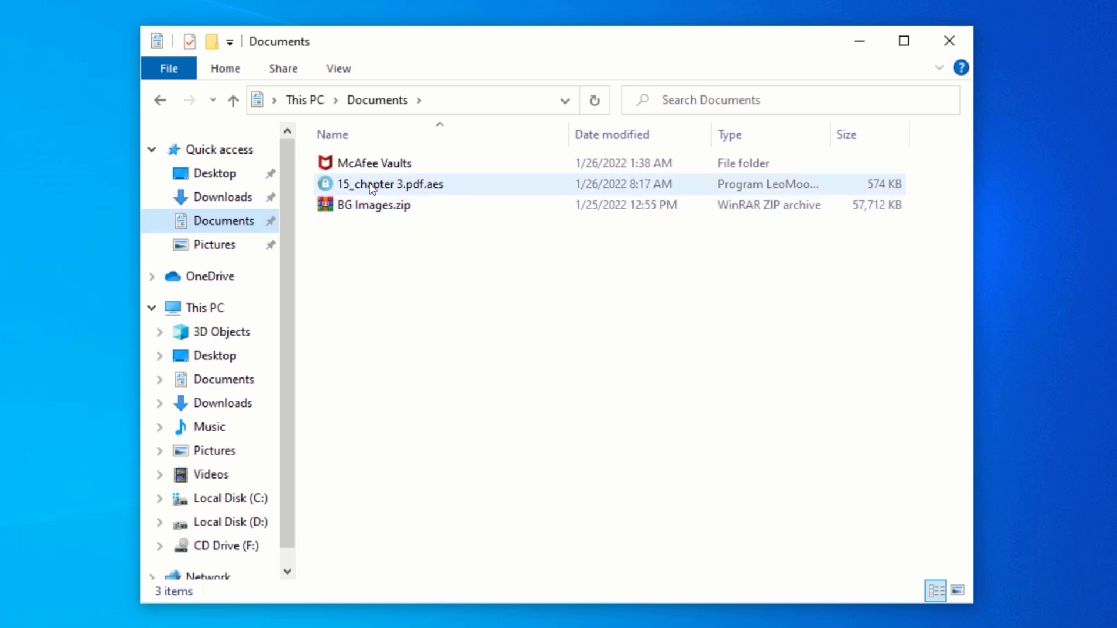
- Open 15_chapter 3.pdf.aes, enter its password, and decrypt it back to a PDF
{"action": "double_click", "coordinate": [401, 186]}
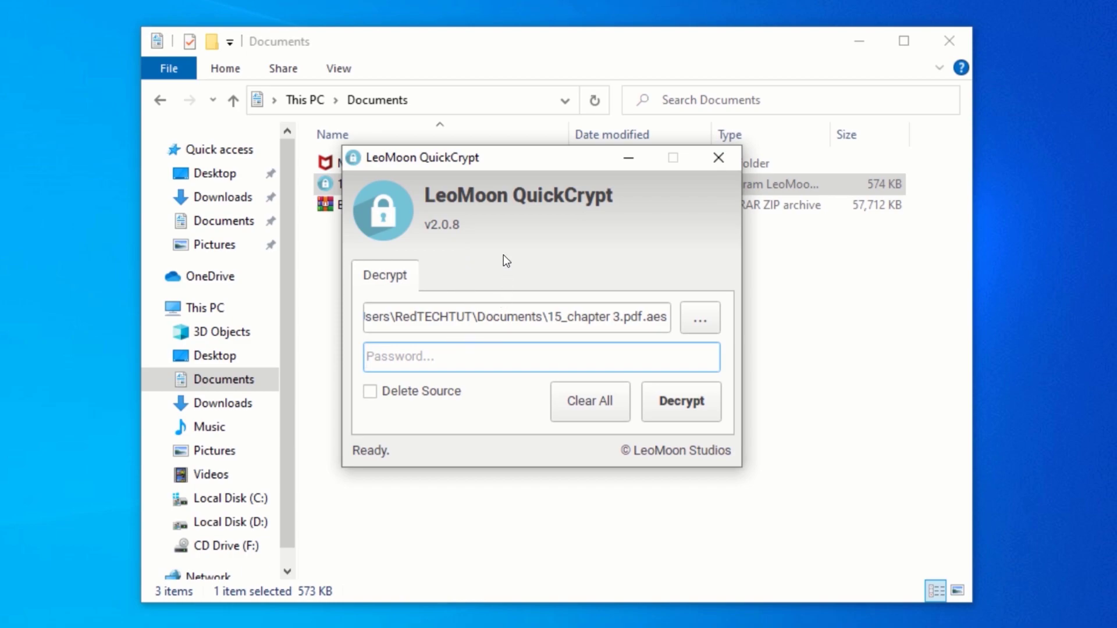
{"action": "type", "text": "12345678"}
{"action": "left_click", "coordinate": [676, 409]}
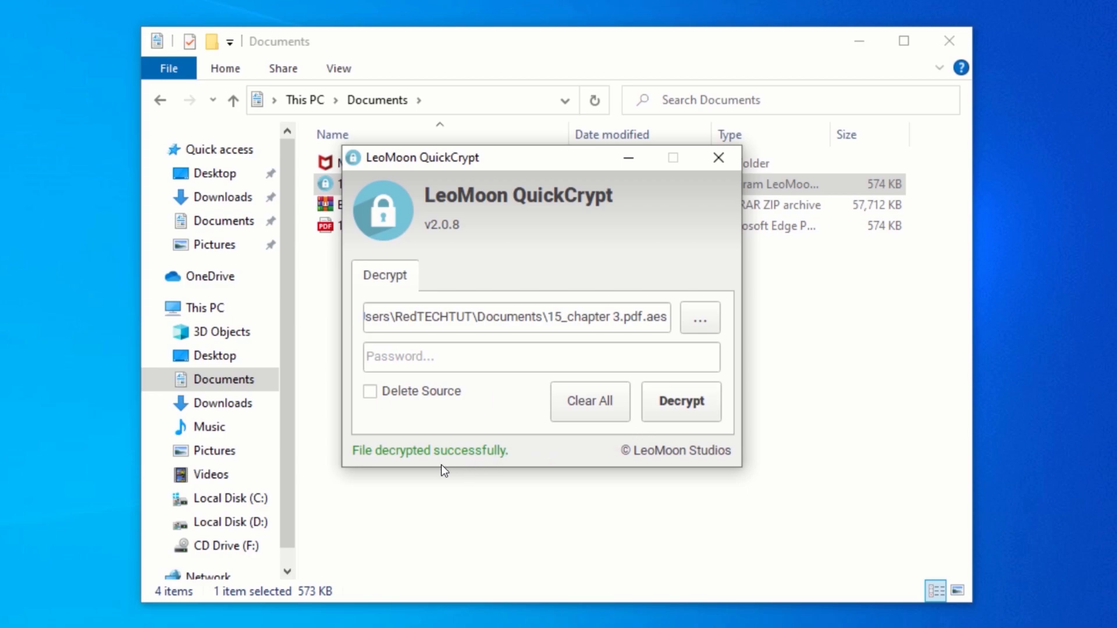
- Close QuickCrypt and check that 15_chapter 3.pdf opens readably in Edge, then close it
{"action": "left_click", "coordinate": [715, 159]}
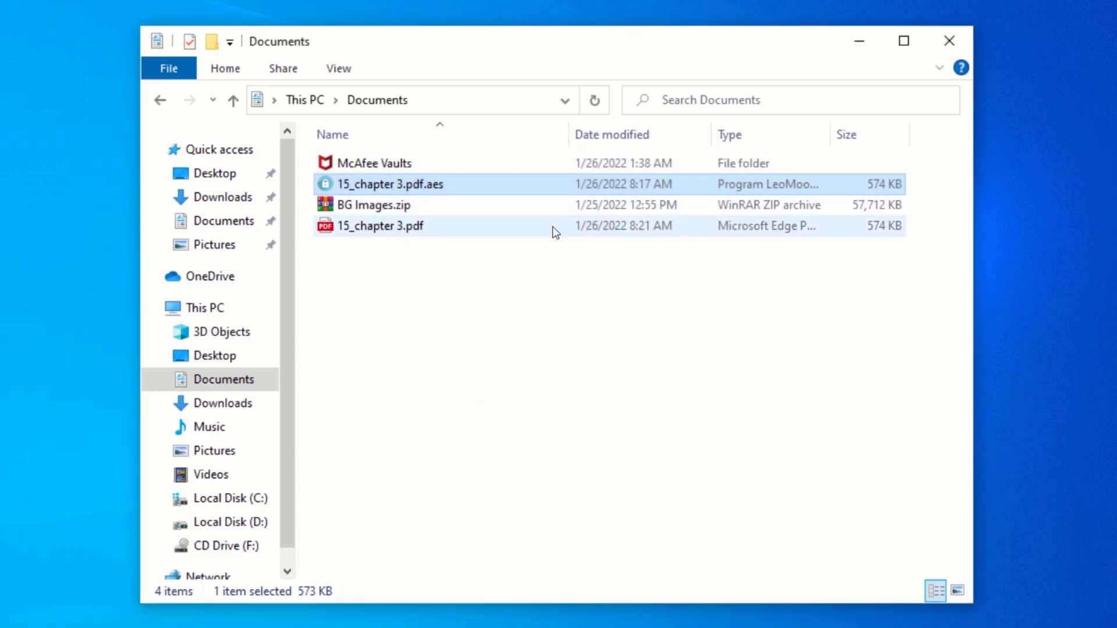
{"action": "left_click", "coordinate": [381, 226]}
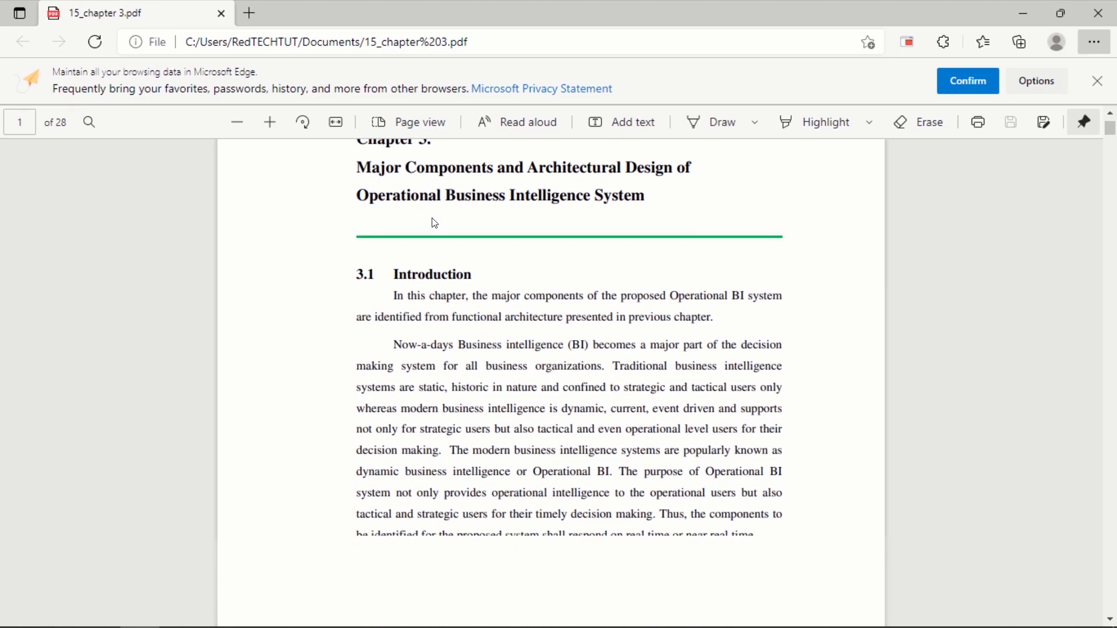
{"action": "scroll", "coordinate": [435, 222], "scroll_direction": "up", "scroll_amount": 15}
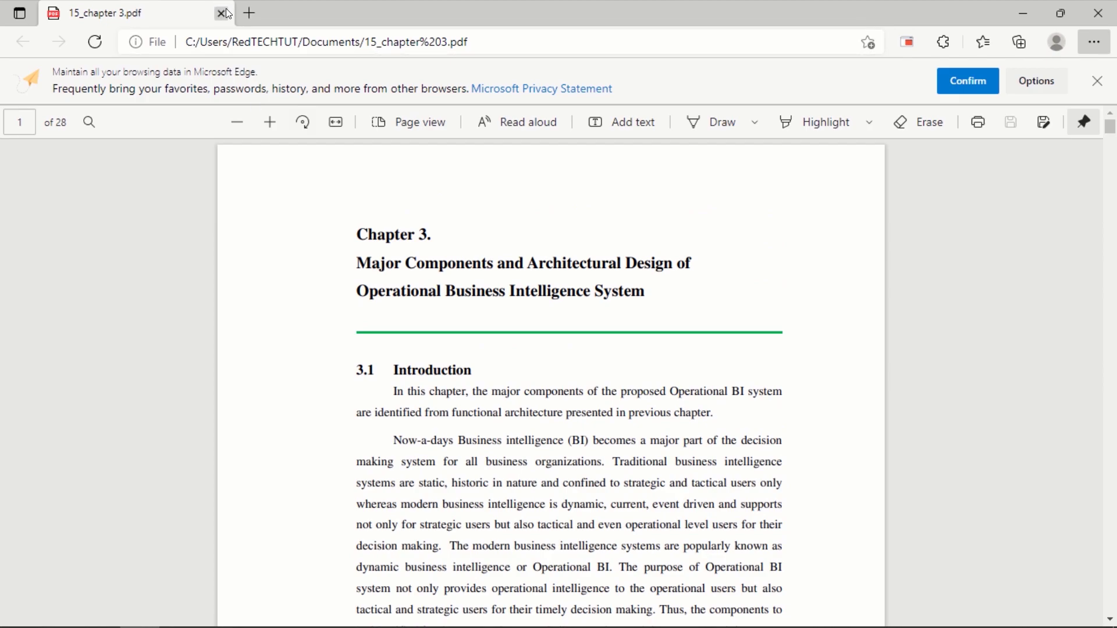
{"action": "left_click", "coordinate": [221, 12]}
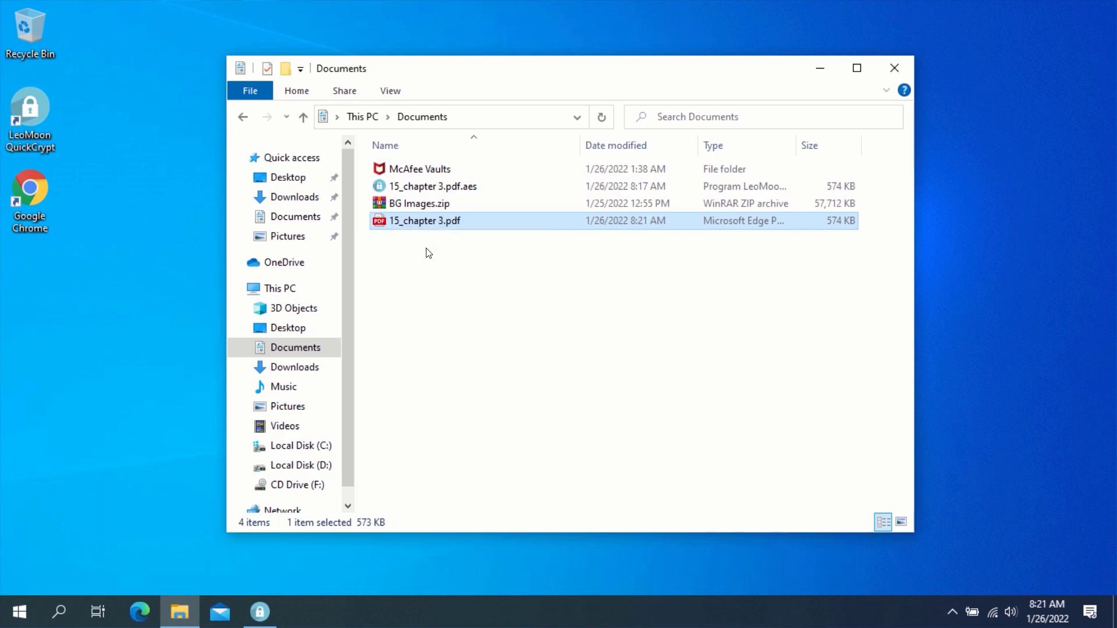
- Delete 15_chapter 3.pdf from Documents and bring QuickCrypt back on its Decrypt tab
{"action": "key", "text": "Delete"}
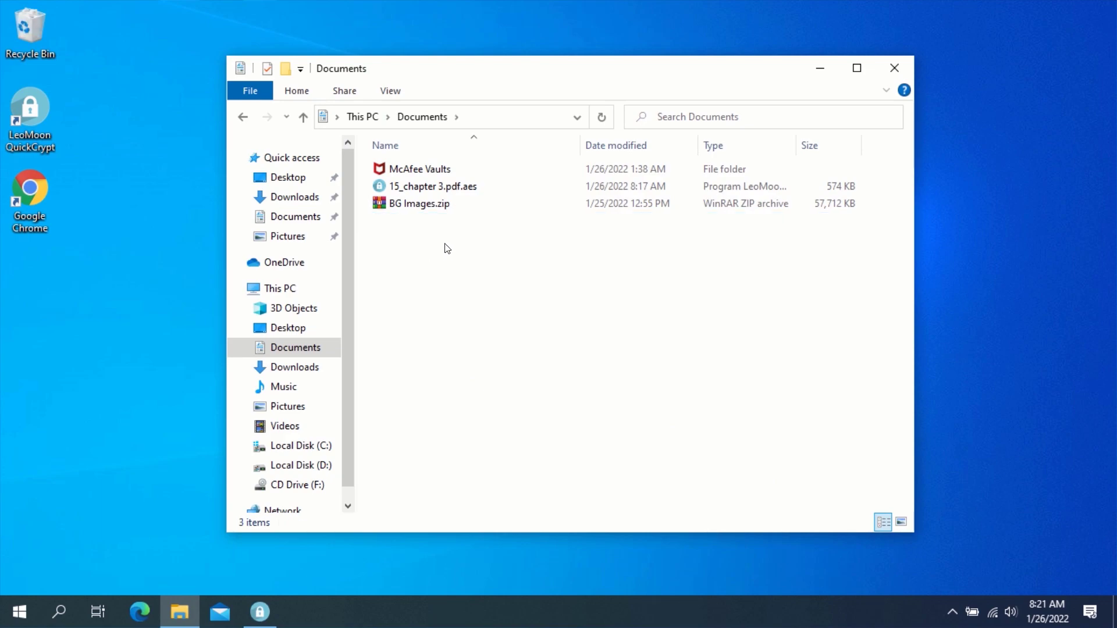
{"action": "left_click", "coordinate": [259, 612]}
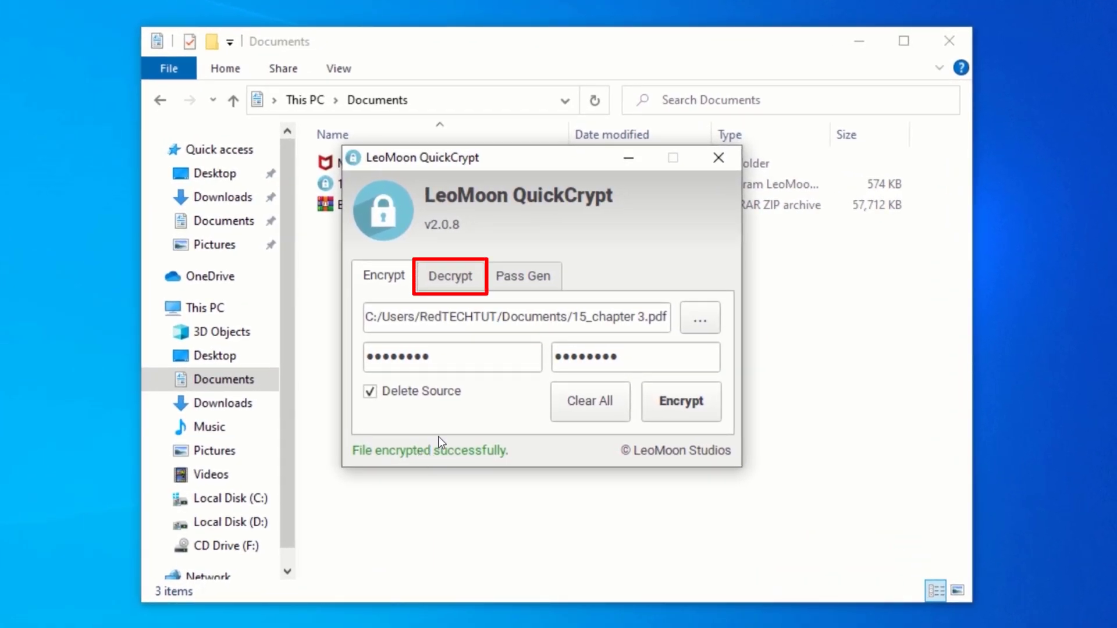
{"action": "left_click", "coordinate": [448, 279]}
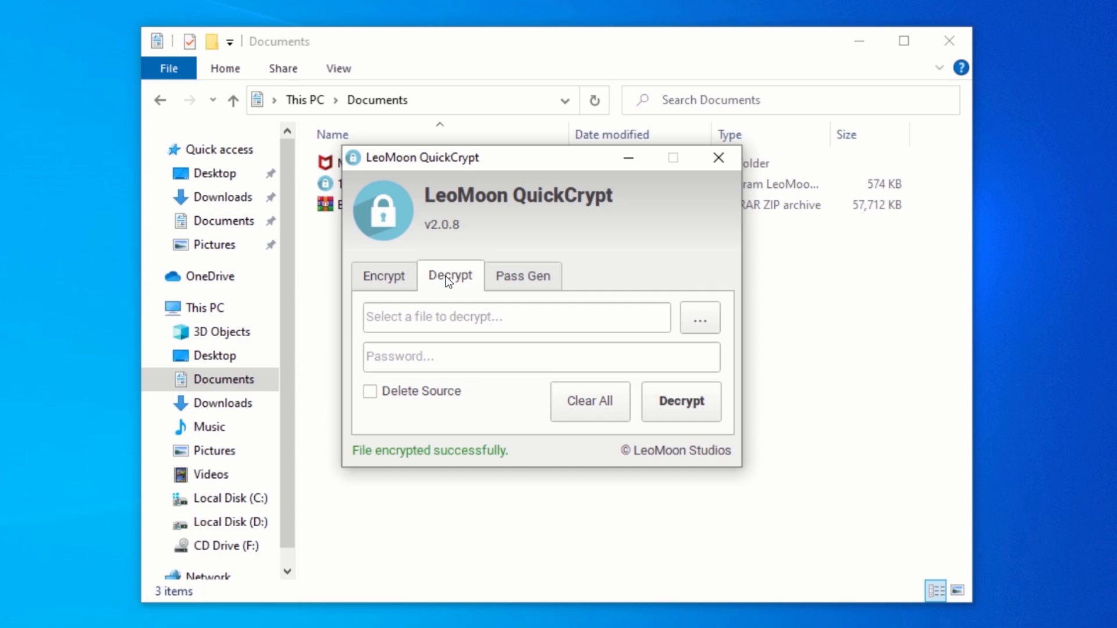
- Browse to This PC > Documents and load 15_chapter 3.pdf.aes for decryption
{"action": "left_click", "coordinate": [696, 315]}
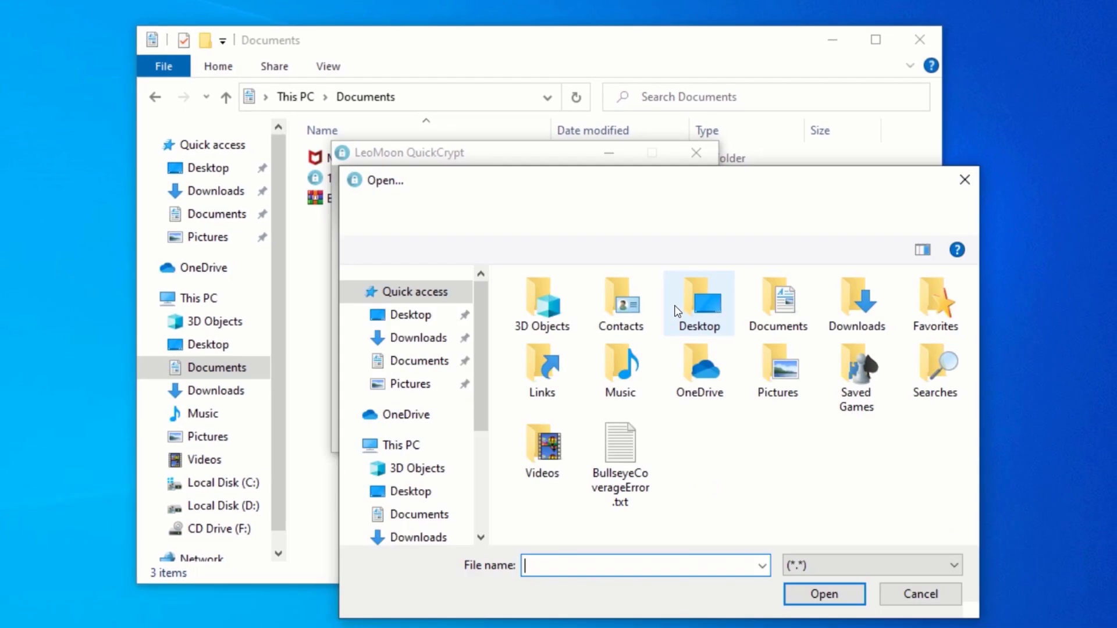
{"action": "left_click", "coordinate": [419, 361]}
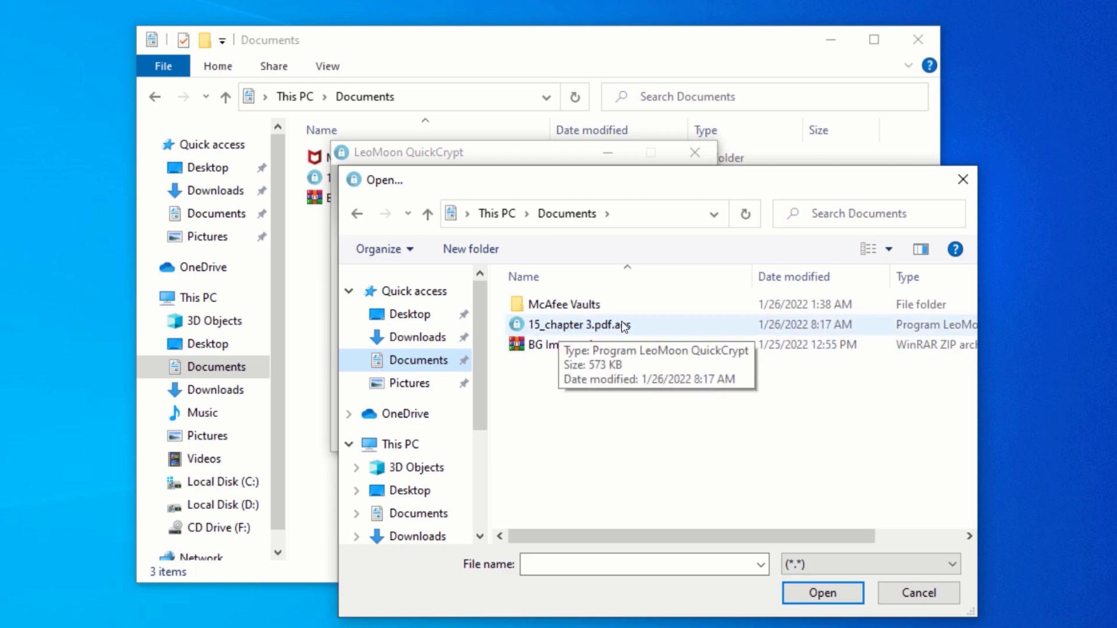
{"action": "left_click", "coordinate": [580, 327]}
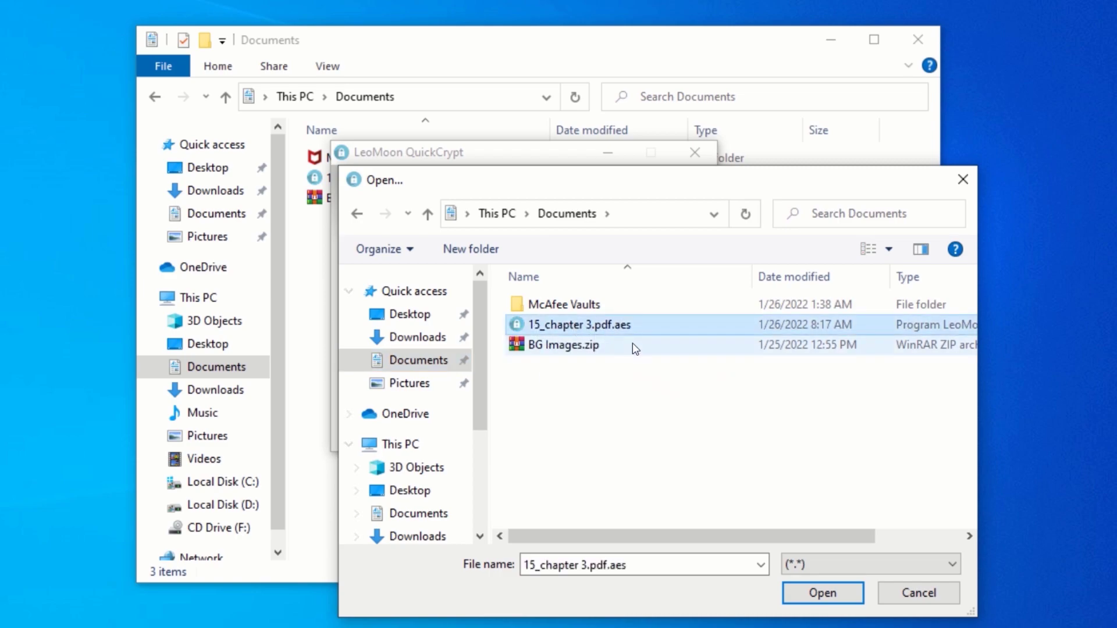
{"action": "left_click", "coordinate": [806, 593]}
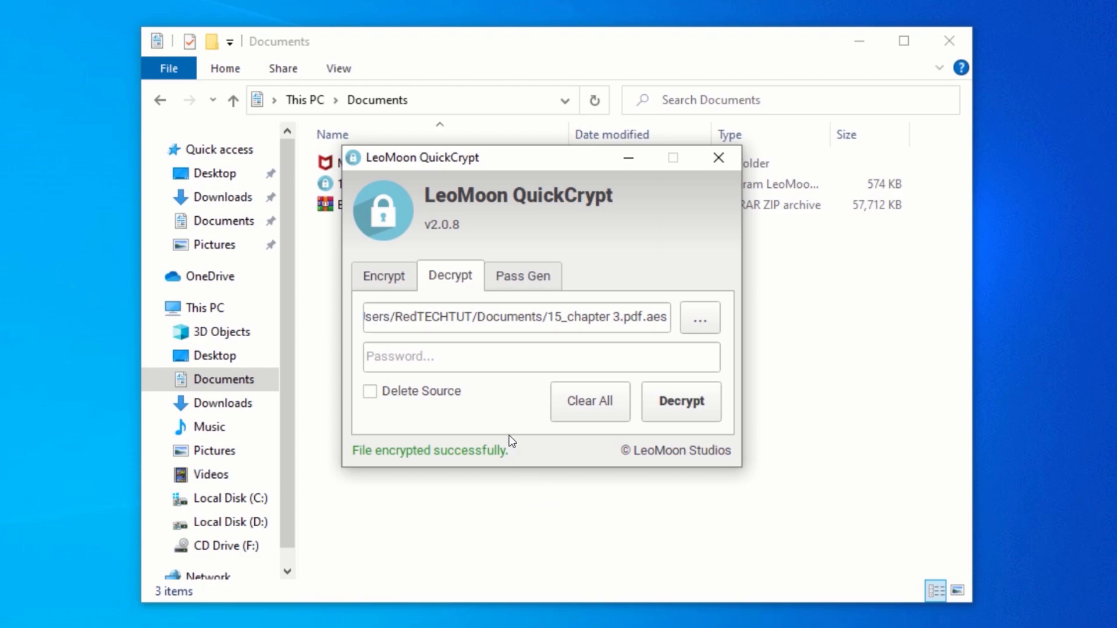
- Decrypt 15_chapter 3.pdf.aes with its password and Delete Source ticked, restoring the PDF
{"action": "left_click", "coordinate": [436, 349]}
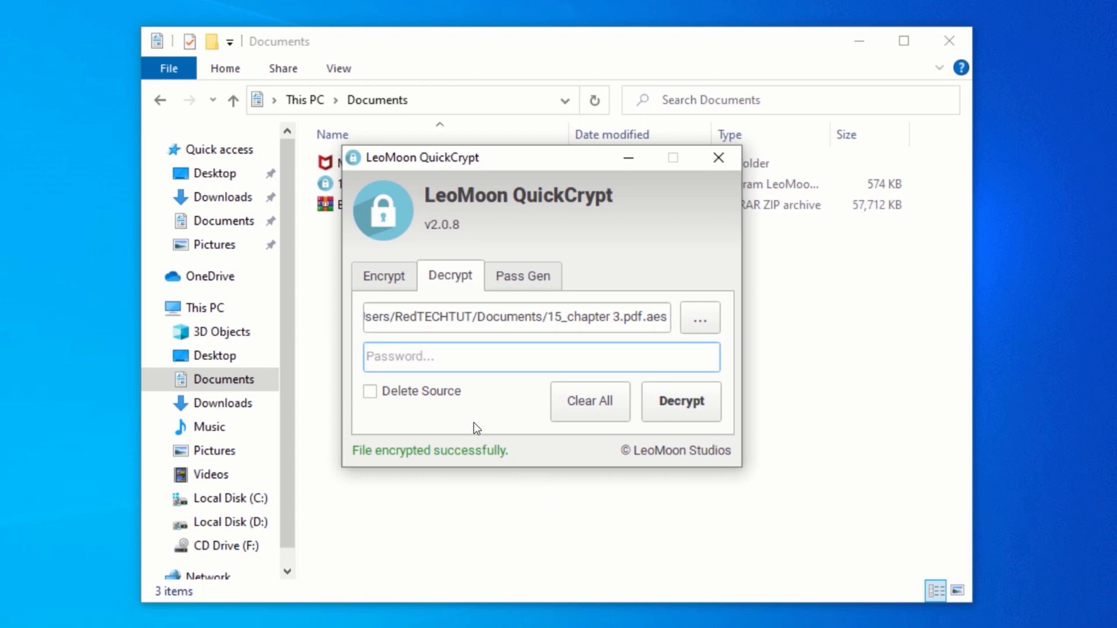
{"action": "type", "text": "12345678"}
{"action": "left_click", "coordinate": [370, 393]}
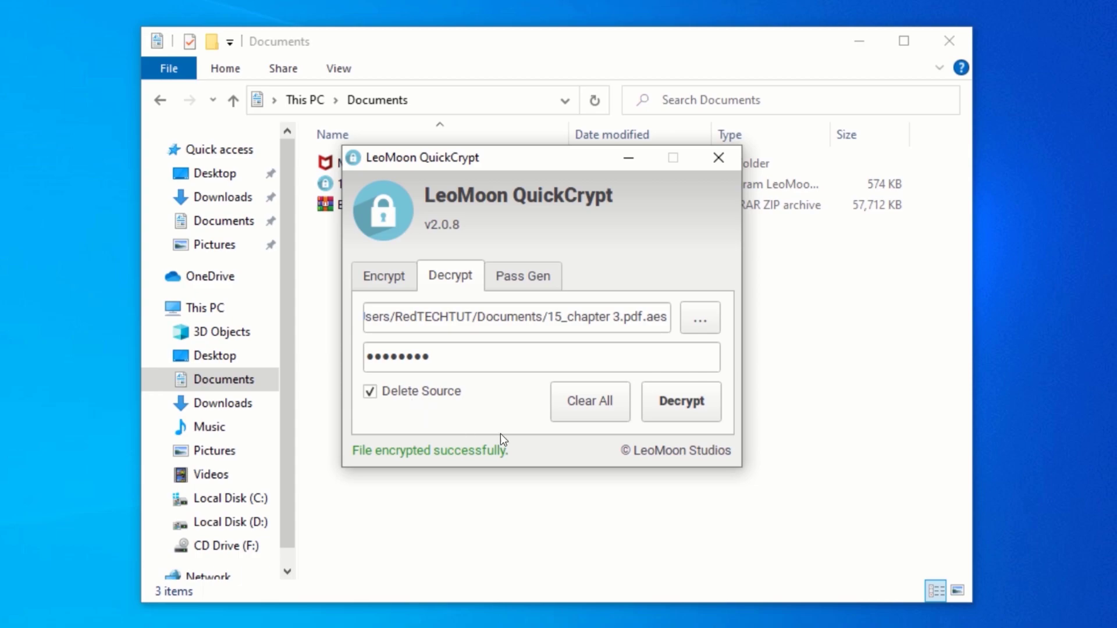
{"action": "left_click", "coordinate": [677, 403]}
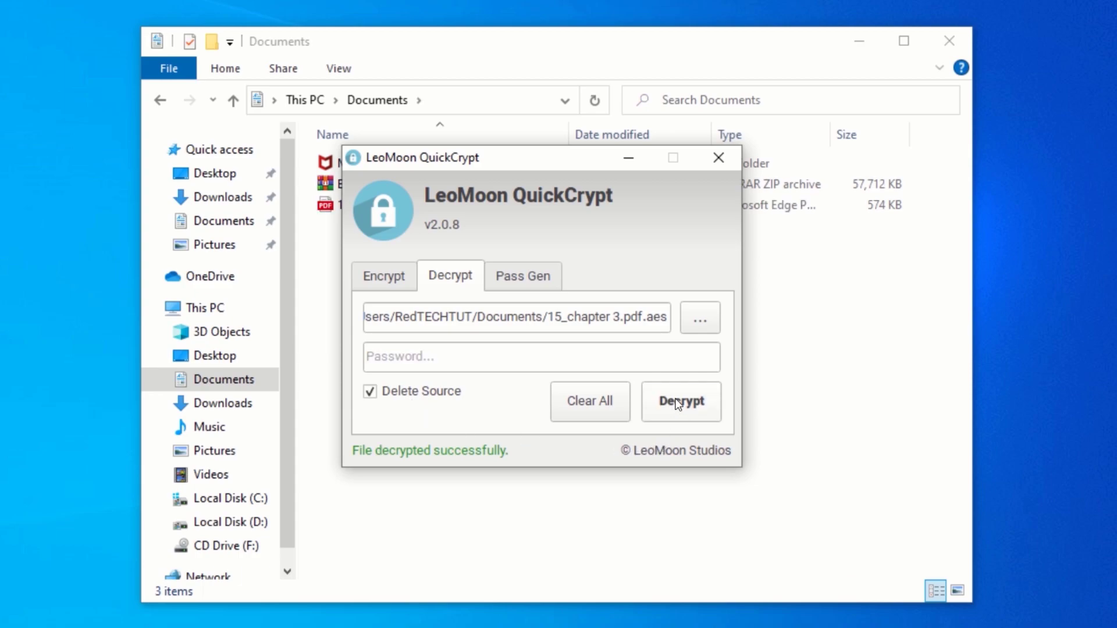
{"action": "left_click", "coordinate": [630, 159]}
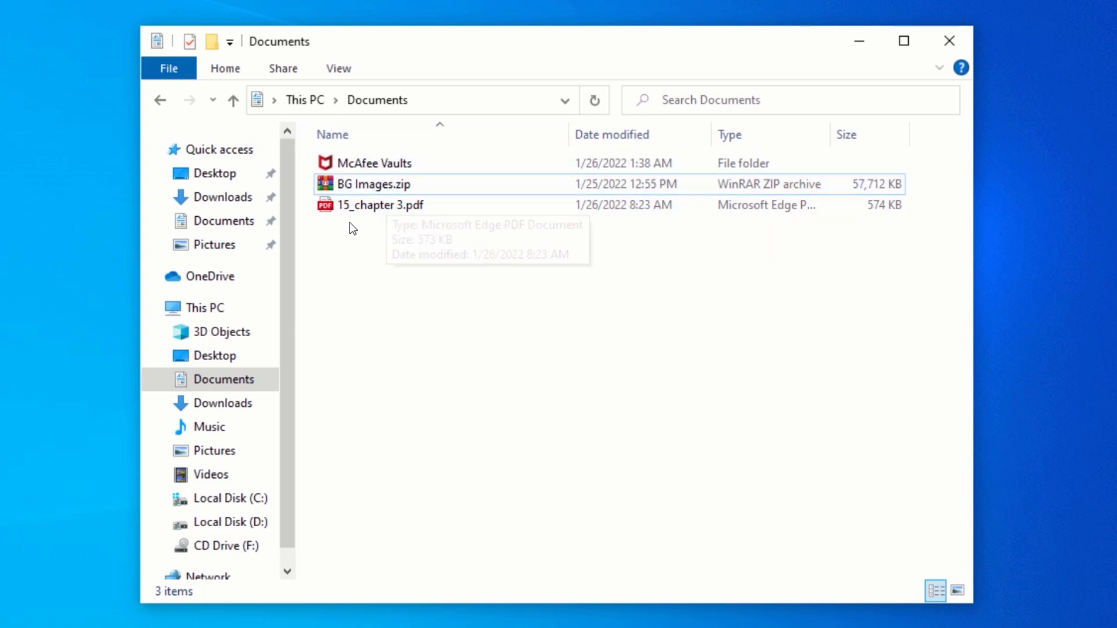
- Minimise the Documents window and restore QuickCrypt showing the successful decryption
{"action": "left_click", "coordinate": [385, 208]}
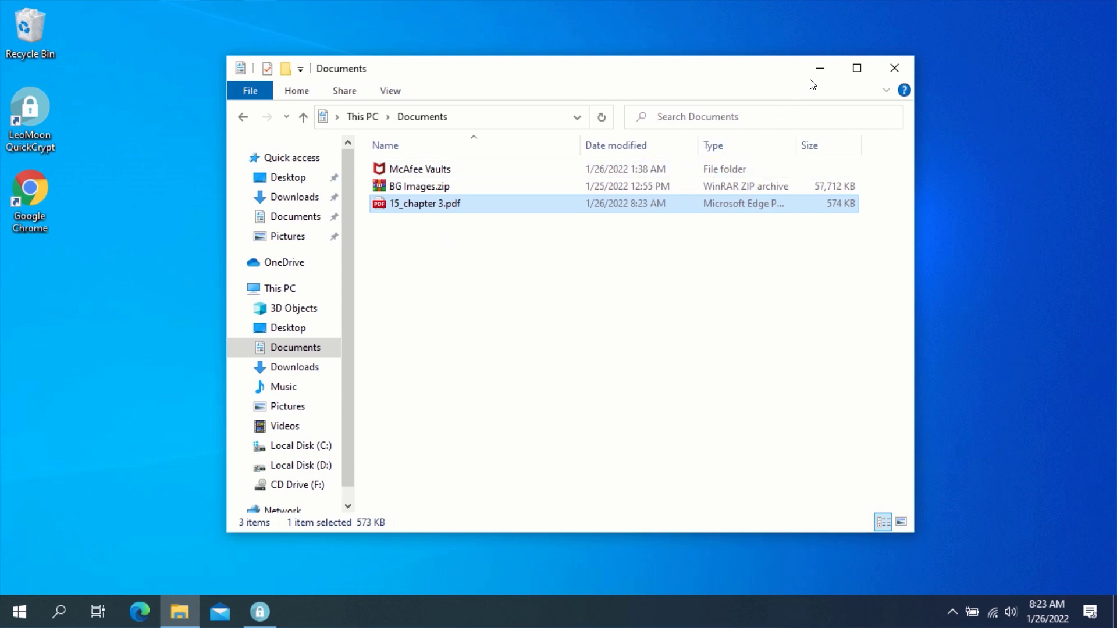
{"action": "left_click", "coordinate": [819, 75]}
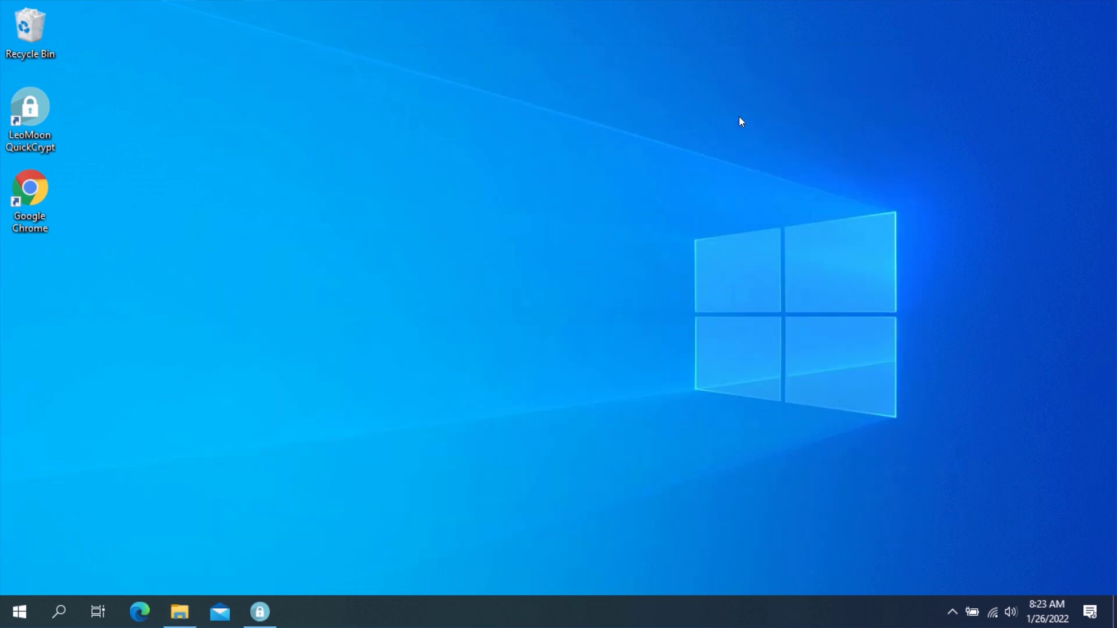
{"action": "left_click", "coordinate": [260, 612]}
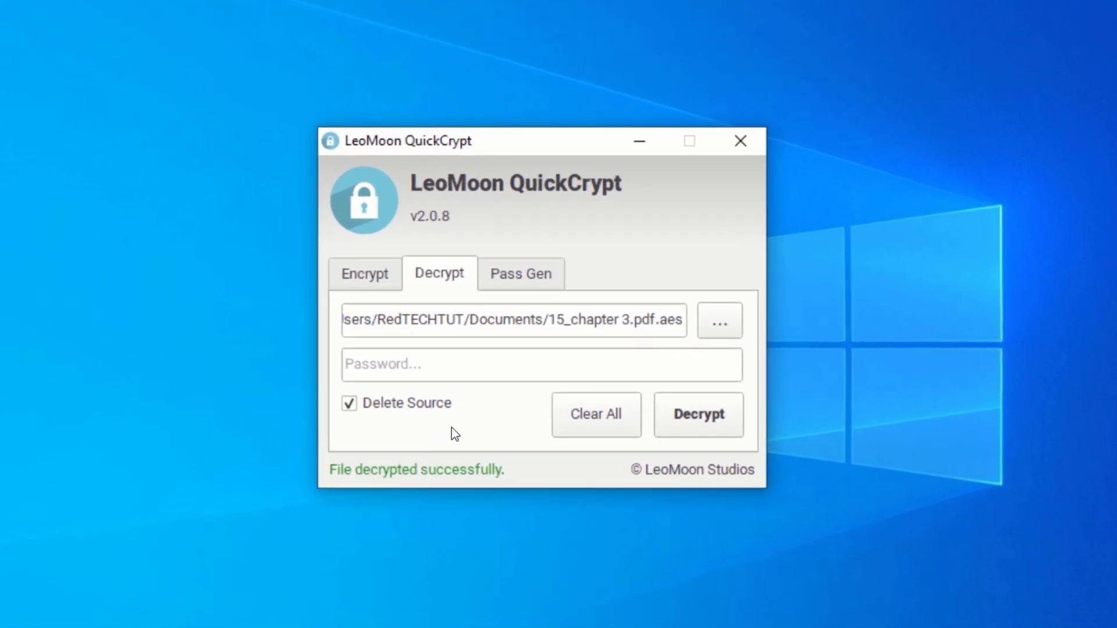
- In Pass Gen, generate a 15-character password with lower, upper, numbers and special characters, PPP set off
{"action": "left_click", "coordinate": [524, 274]}
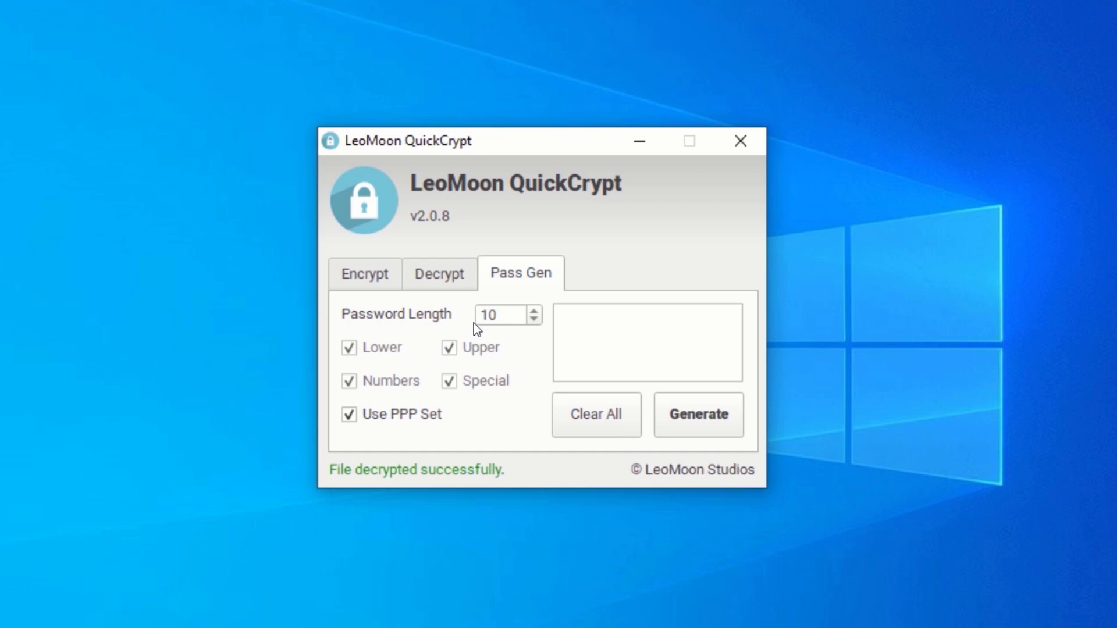
{"action": "left_click", "coordinate": [504, 315]}
{"action": "key", "text": "BackSpace"}
{"action": "type", "text": "5"}
{"action": "left_click", "coordinate": [349, 413]}
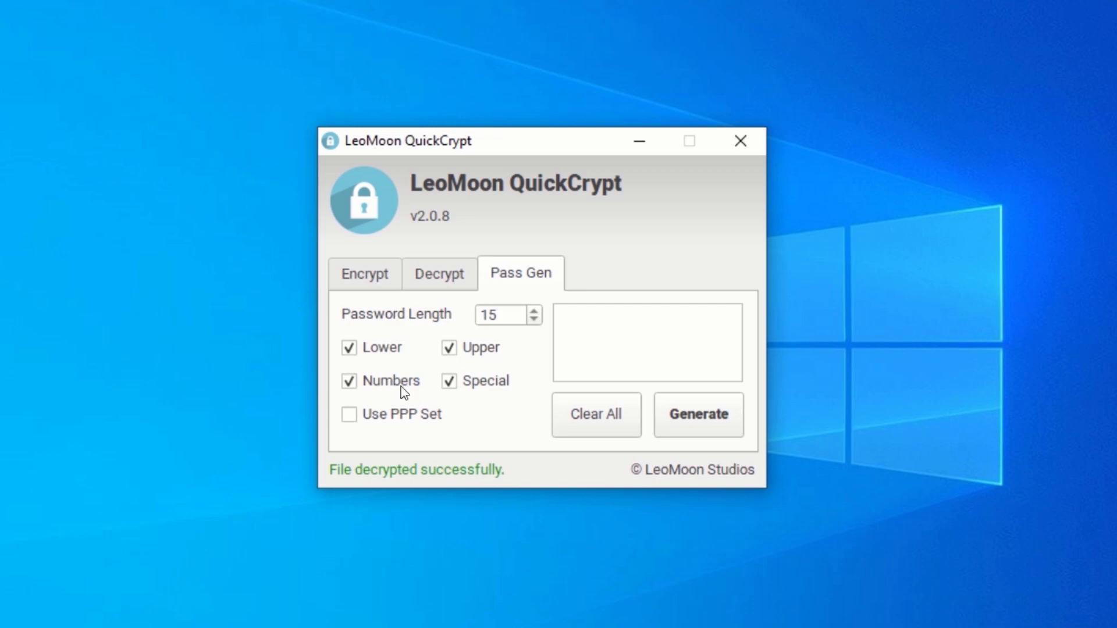
{"action": "left_click", "coordinate": [449, 379]}
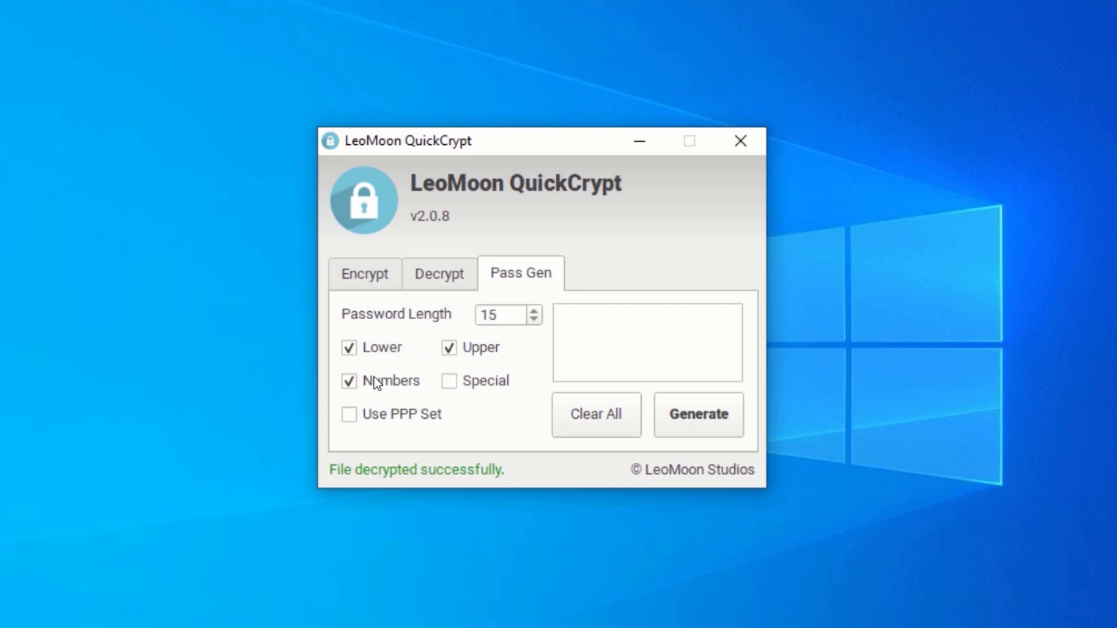
{"action": "left_click", "coordinate": [351, 350]}
{"action": "left_click", "coordinate": [448, 384]}
{"action": "left_click", "coordinate": [687, 415]}
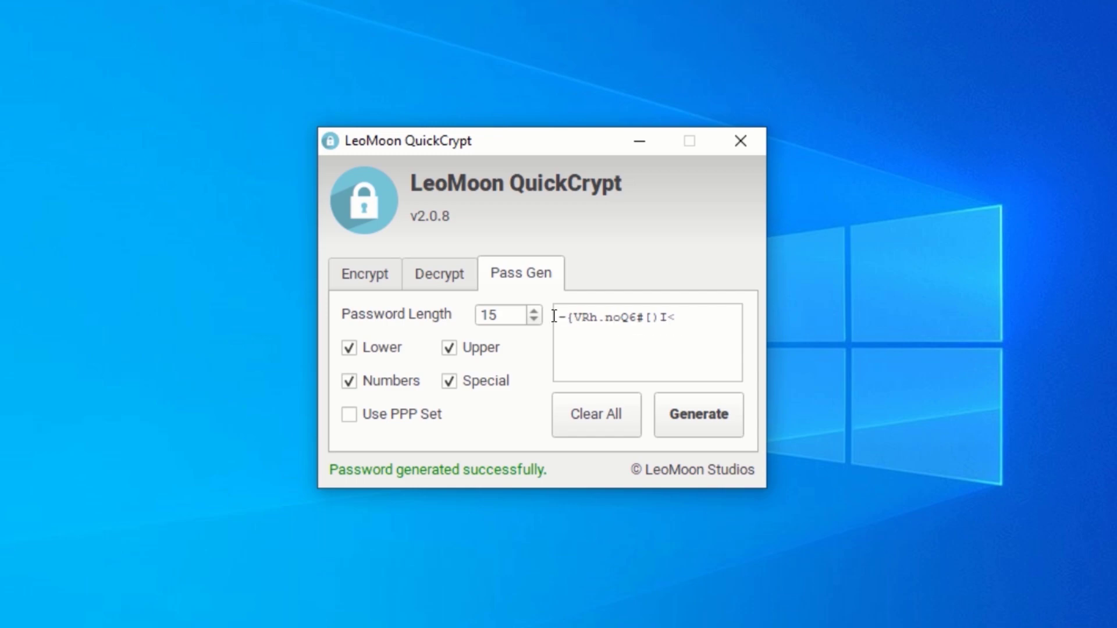
- Select the generated password, then use Clear All on the Encrypt tab to empty its fields
{"action": "mouse_move", "coordinate": [558, 319]}
{"action": "left_mouse_down"}
{"action": "mouse_move", "coordinate": [679, 315]}
{"action": "mouse_move", "coordinate": [556, 318]}
{"action": "left_mouse_up"}
{"action": "left_click", "coordinate": [680, 314]}
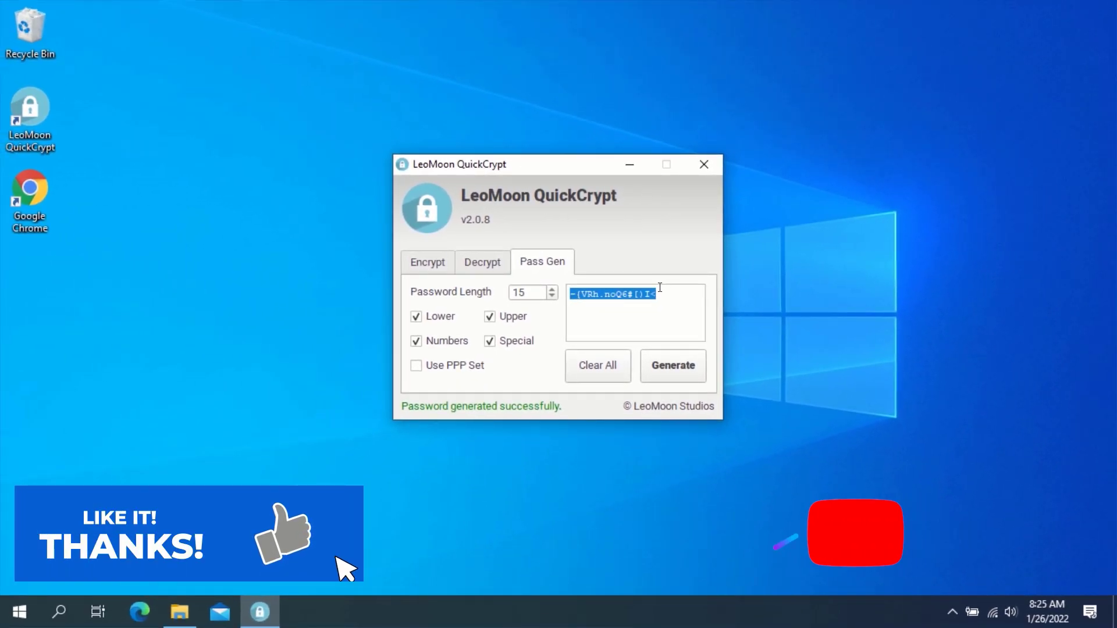
{"action": "left_click", "coordinate": [657, 291]}
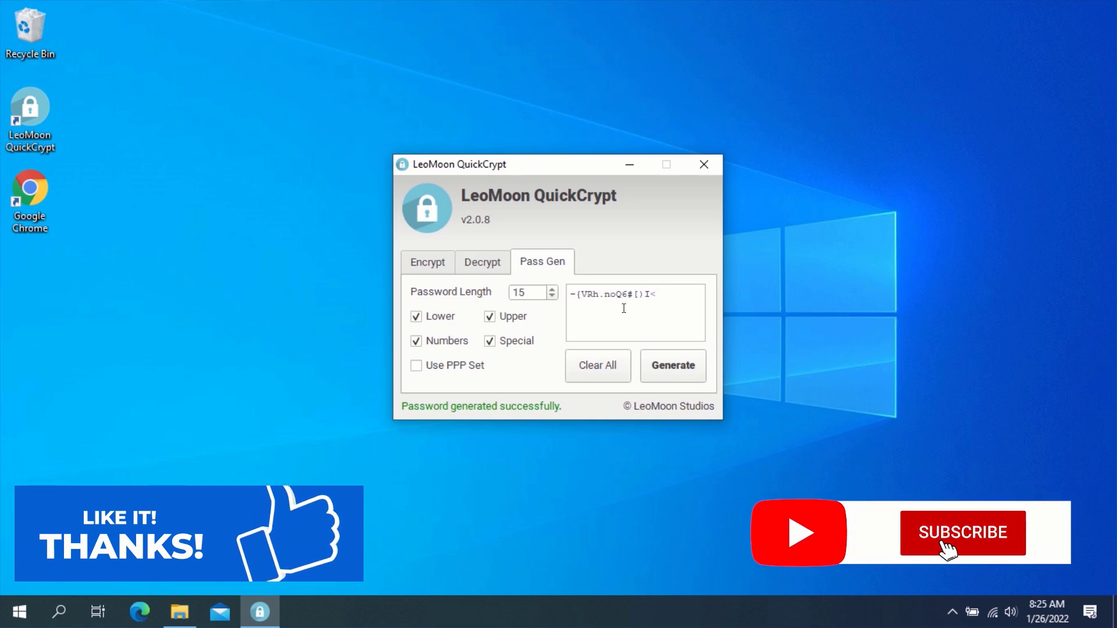
{"action": "left_click", "coordinate": [427, 264]}
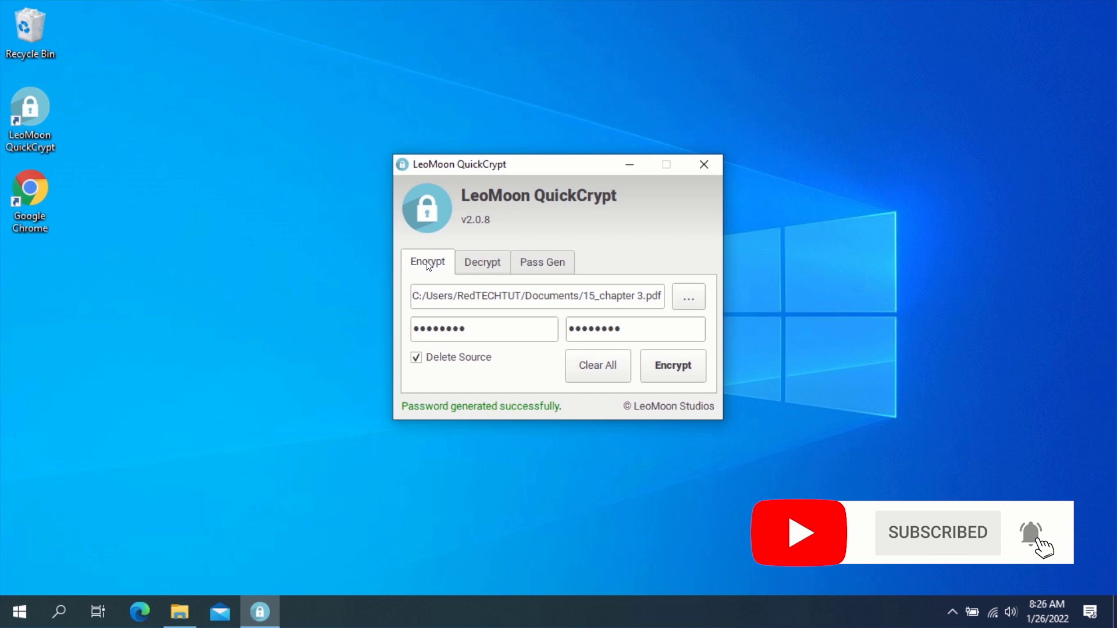
{"action": "left_click", "coordinate": [601, 369]}
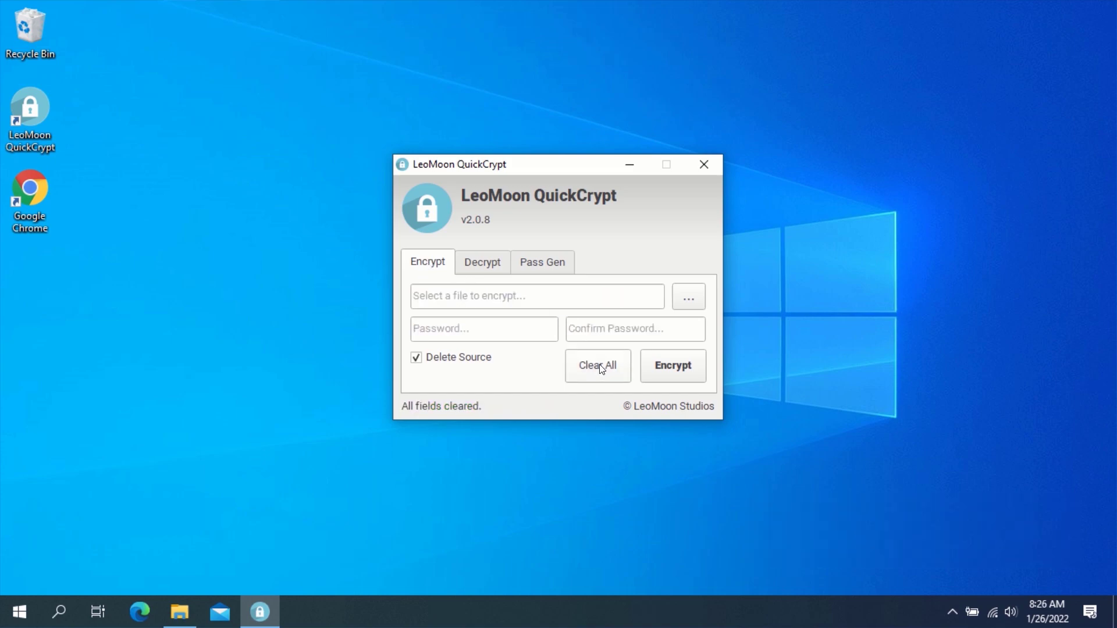